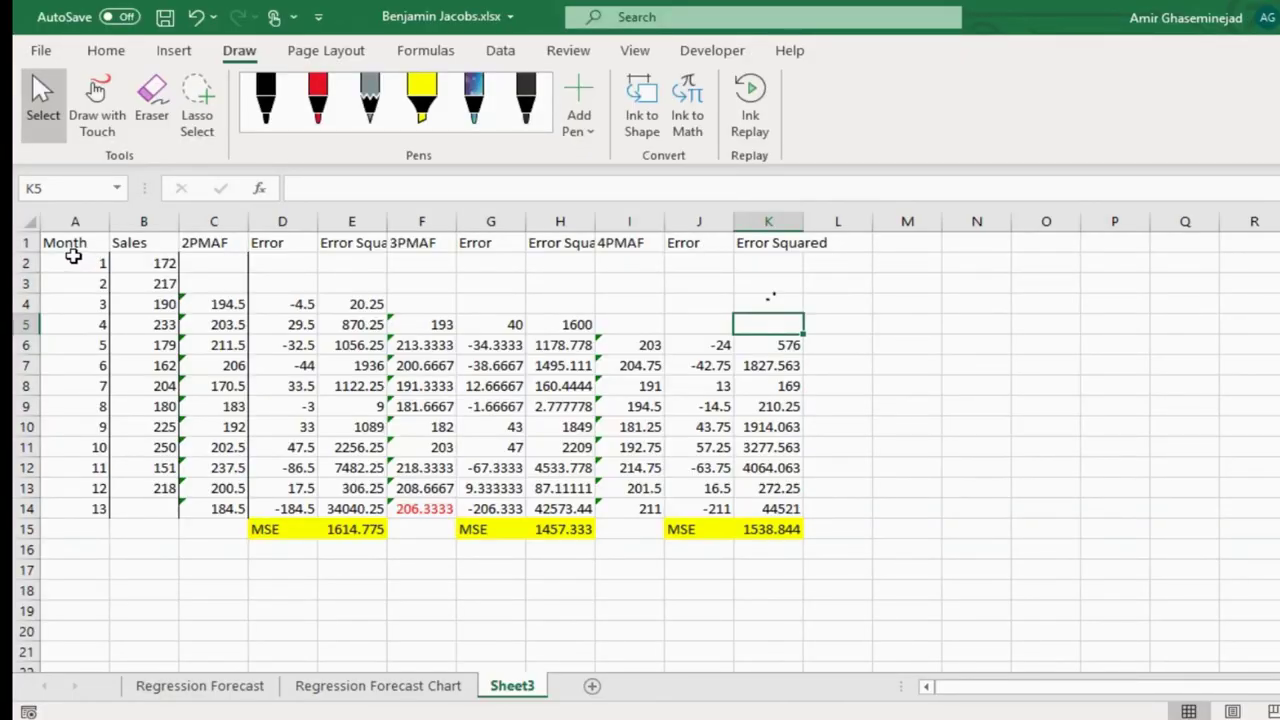
- Walk through the month numbers in column A and the sales values in column B, ending on B13 (218)
left_click(82, 261)
left_click(76, 283)
left_click(72, 324)
left_click(67, 372)
left_click(84, 424)
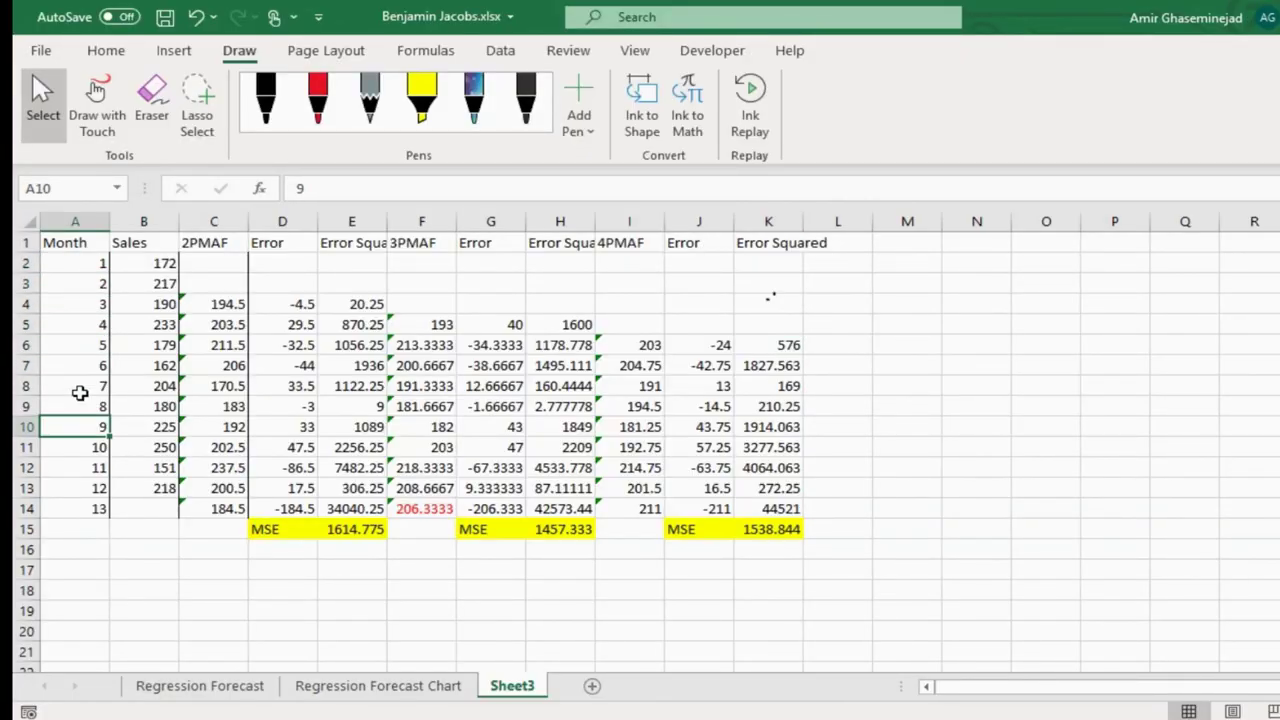
left_click(157, 263)
left_click(150, 324)
left_click(150, 365)
left_click(147, 406)
left_click(150, 428)
left_click(150, 467)
left_click(148, 491)
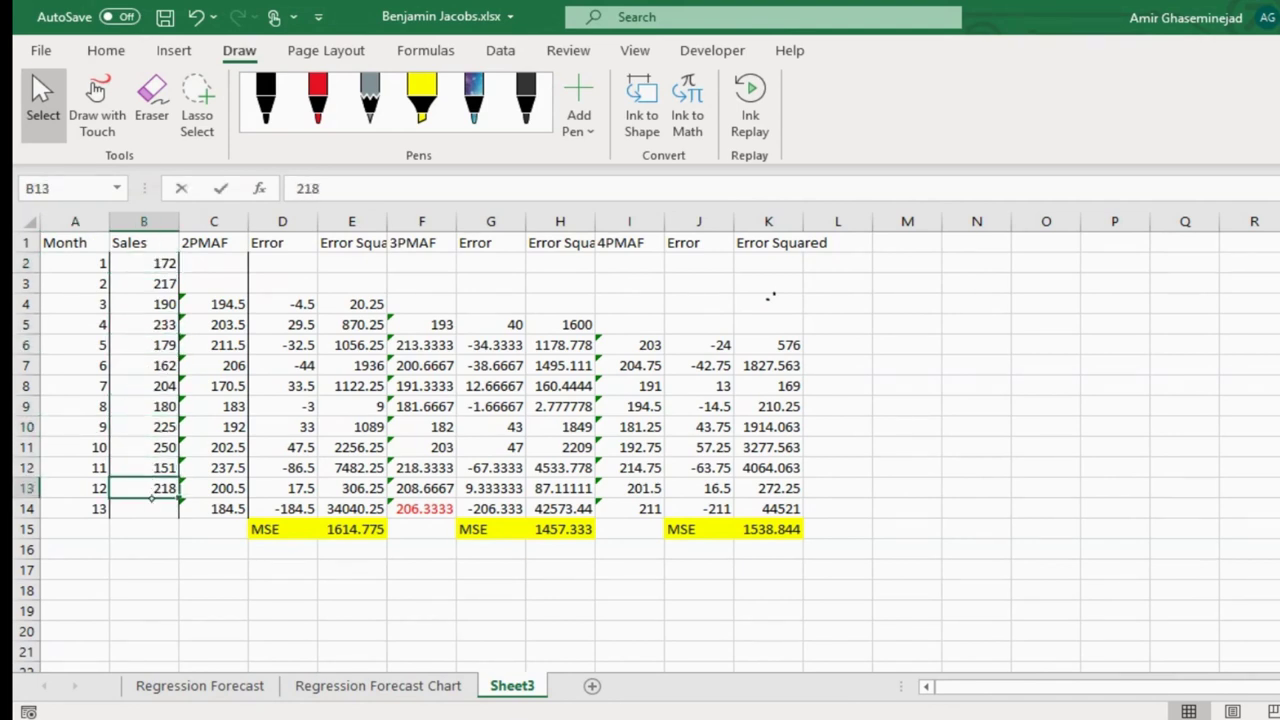
double_click(148, 491)
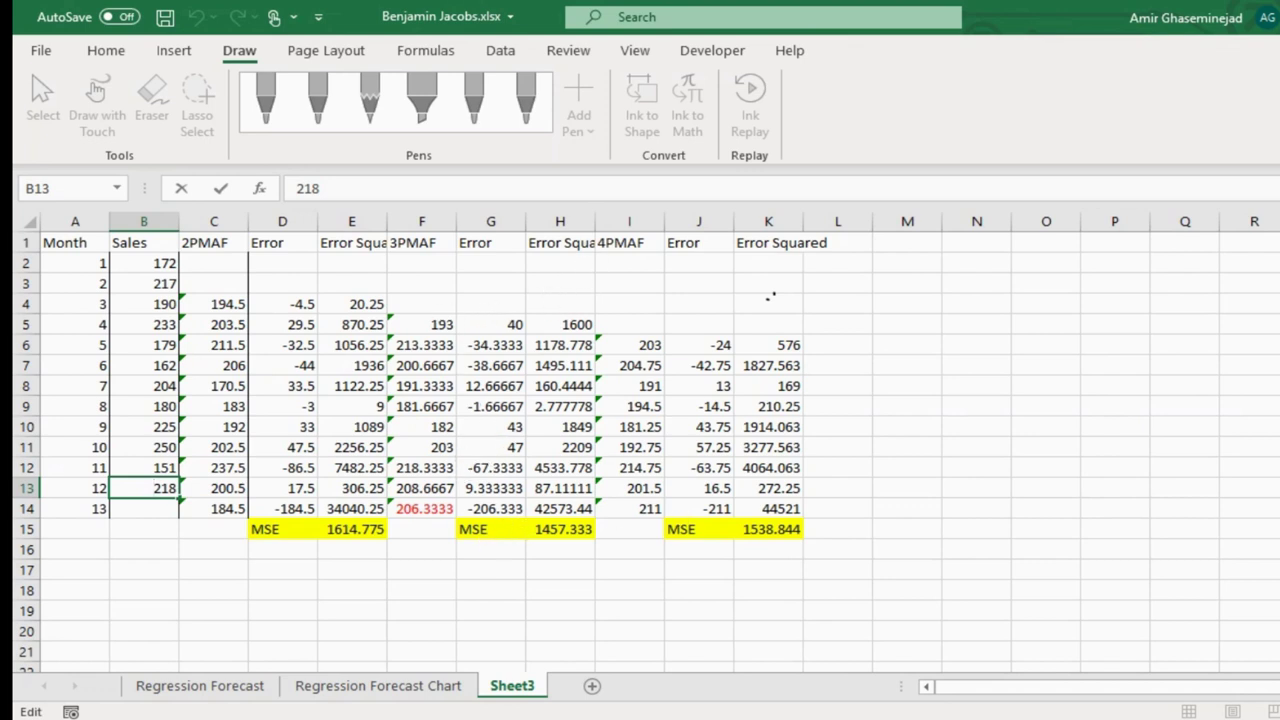
- Handwrite 'MSE = Average E²' below the table and circle the 3-period errors and squared errors
left_click(837, 303)
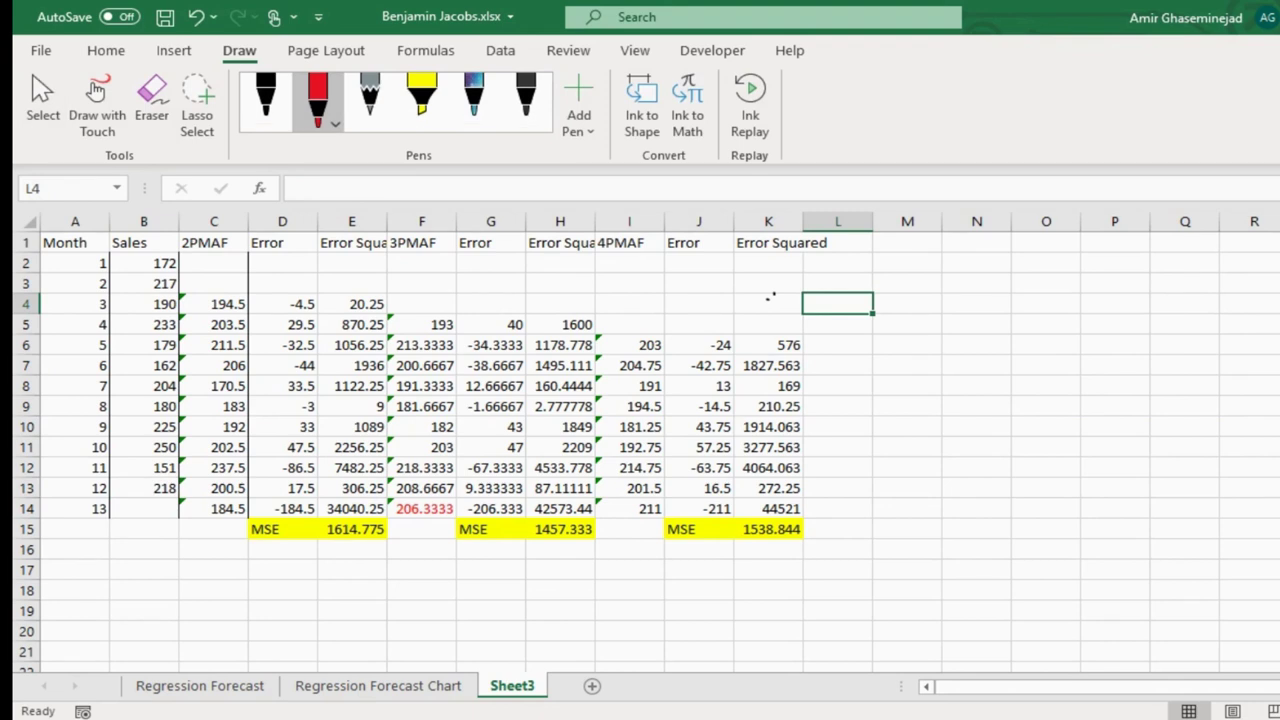
mouse_move(443, 570)
left_mouse_down()
mouse_move(470, 548)
mouse_move(476, 570)
mouse_move(502, 567)
left_mouse_up()
left_click_drag(504, 547, 517, 555)
mouse_move(484, 488)
left_mouse_down()
mouse_move(474, 356)
mouse_move(500, 322)
mouse_move(482, 482)
left_mouse_up()
mouse_move(560, 486)
left_mouse_down()
mouse_move(545, 388)
mouse_move(586, 314)
mouse_move(594, 370)
mouse_move(568, 500)
left_mouse_up()
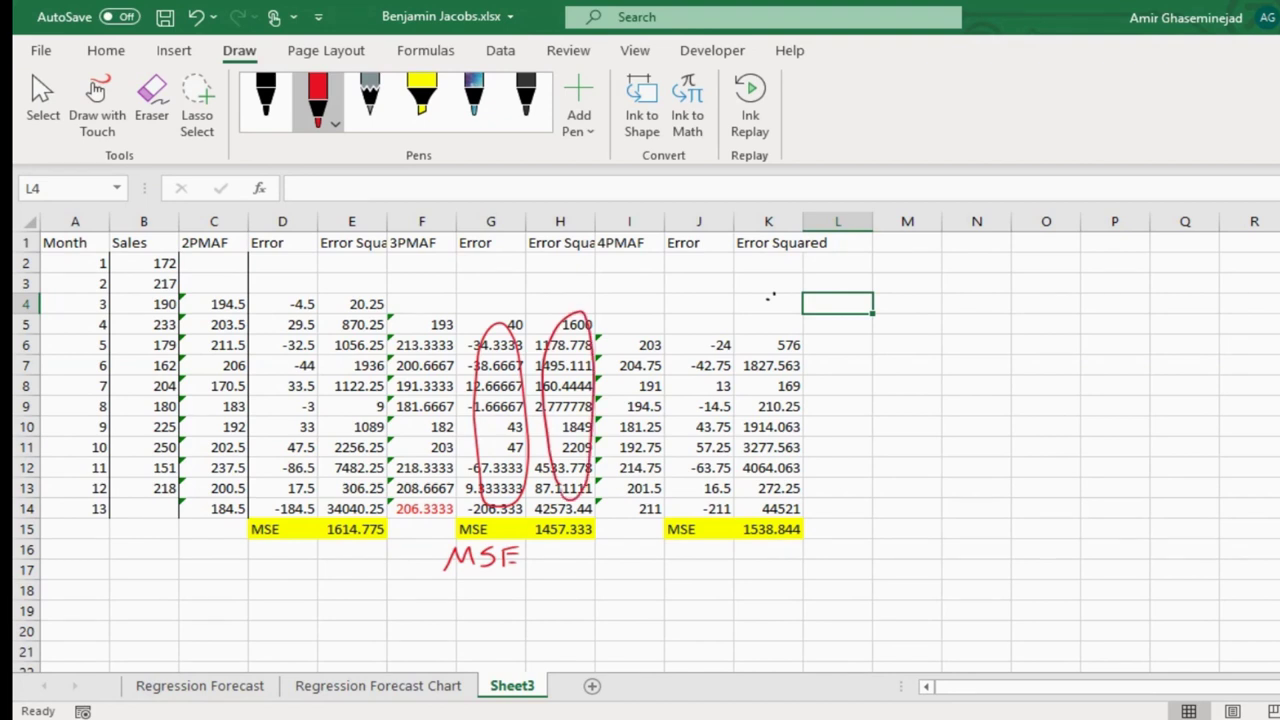
left_click_drag(532, 553, 546, 552)
mouse_move(530, 562)
left_mouse_down()
mouse_move(560, 576)
mouse_move(661, 573)
mouse_move(678, 553)
mouse_move(675, 563)
left_mouse_up()
left_click_drag(661, 572, 680, 570)
left_click_drag(683, 545, 695, 556)
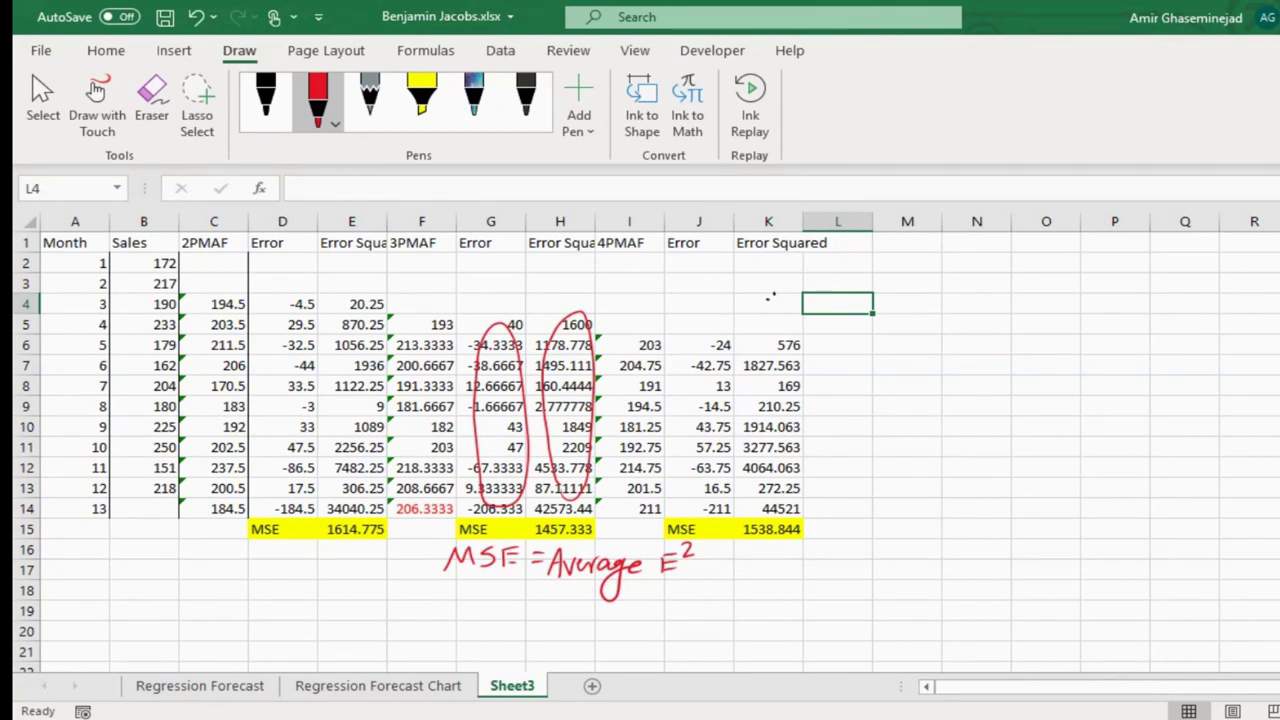
- Erase the handwritten MSE note and both ink circles
left_click(152, 100)
mouse_move(600, 565)
left_mouse_down()
mouse_move(700, 560)
mouse_move(445, 558)
left_mouse_up()
left_click_drag(578, 318, 560, 490)
left_click_drag(495, 330, 500, 490)
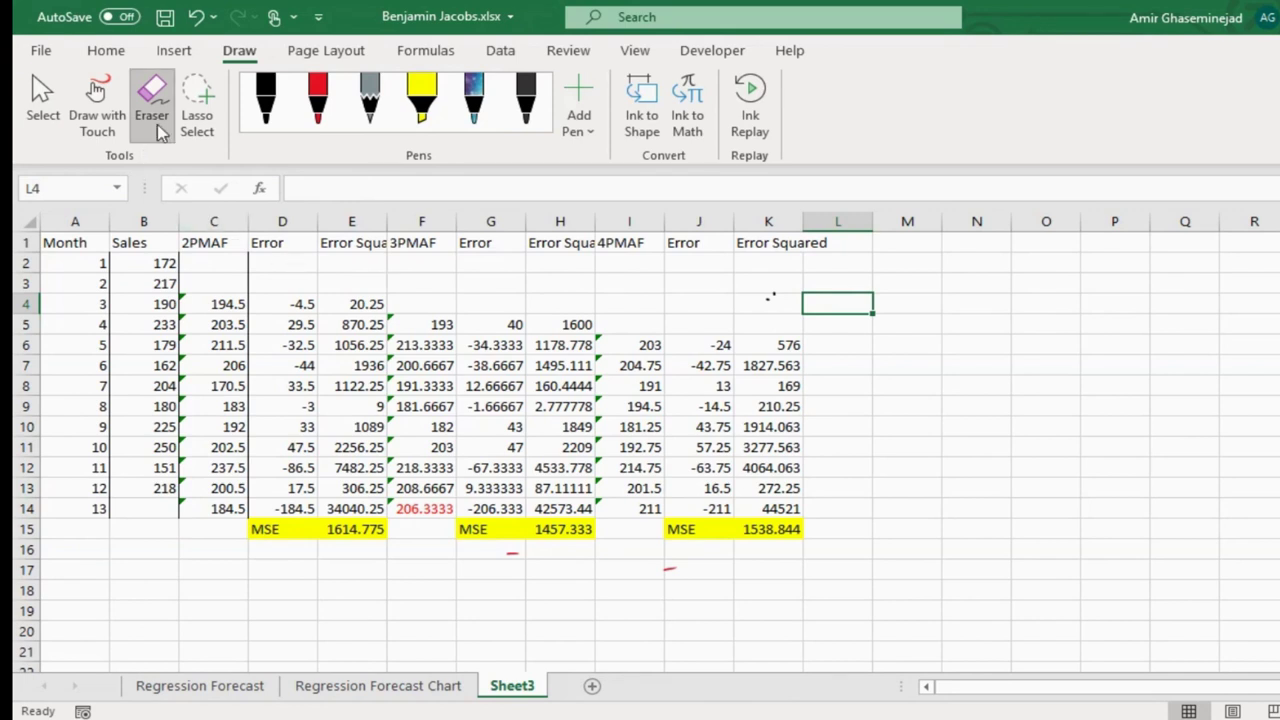
- Clear the 2-period and 3-period Error Squared columns
left_click(43, 100)
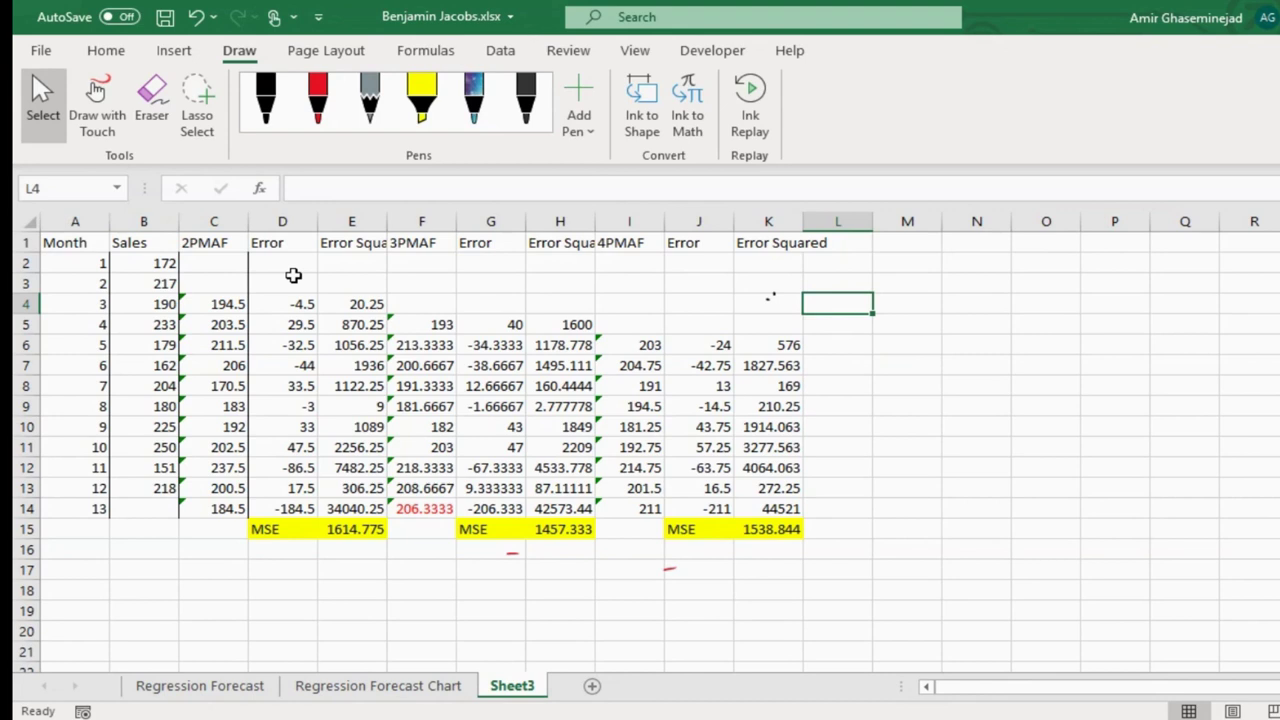
left_click_drag(277, 245, 334, 295)
left_click_drag(336, 243, 352, 538)
key("Delete")
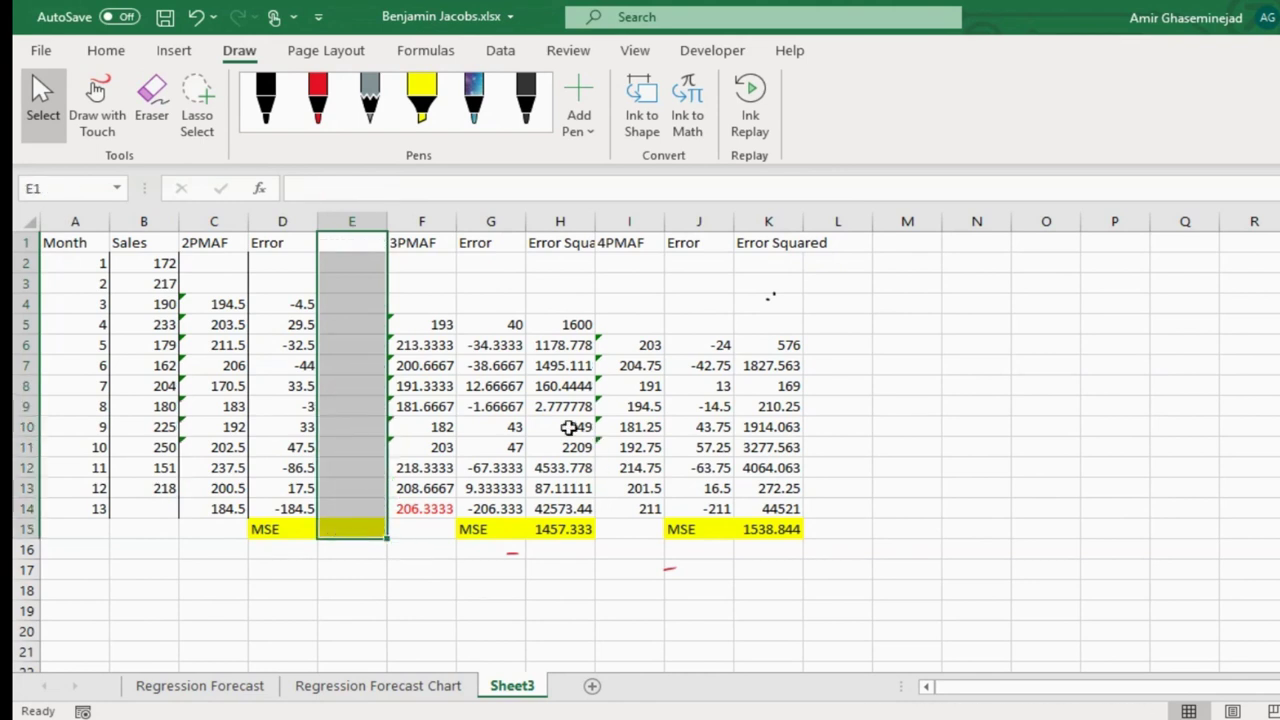
left_click(567, 246)
left_click_drag(567, 246, 551, 523)
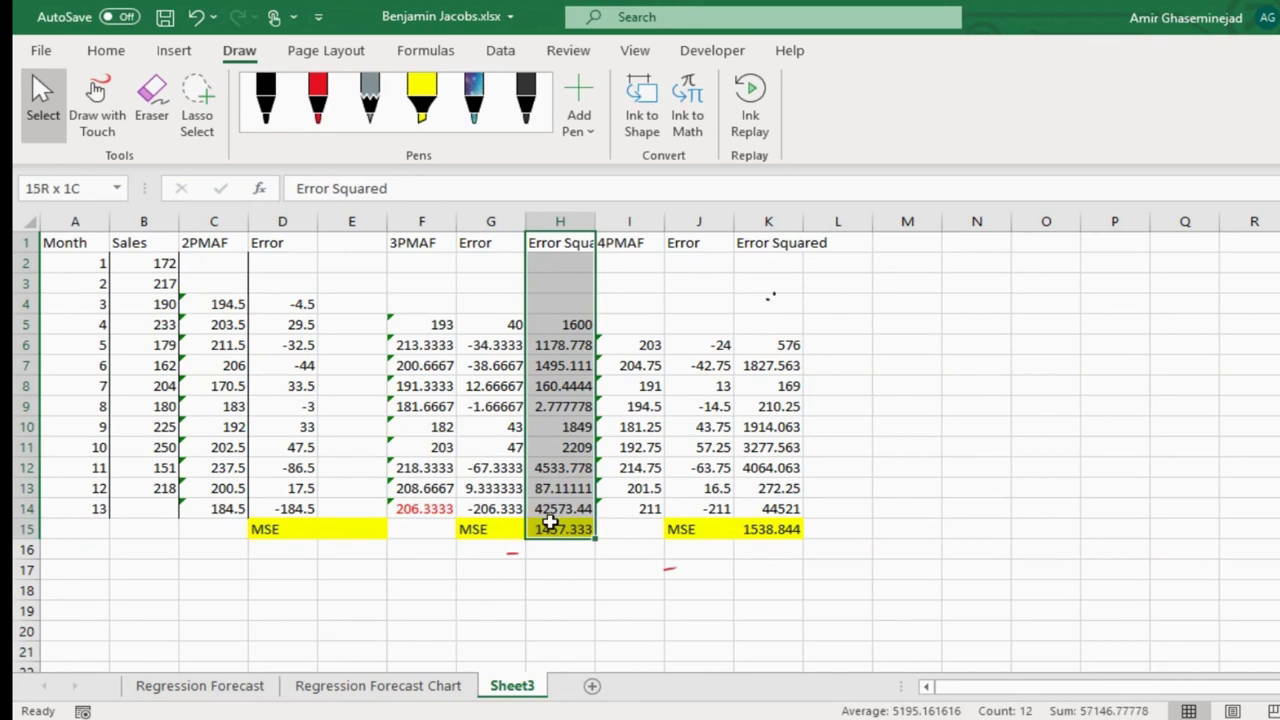
key("Delete")
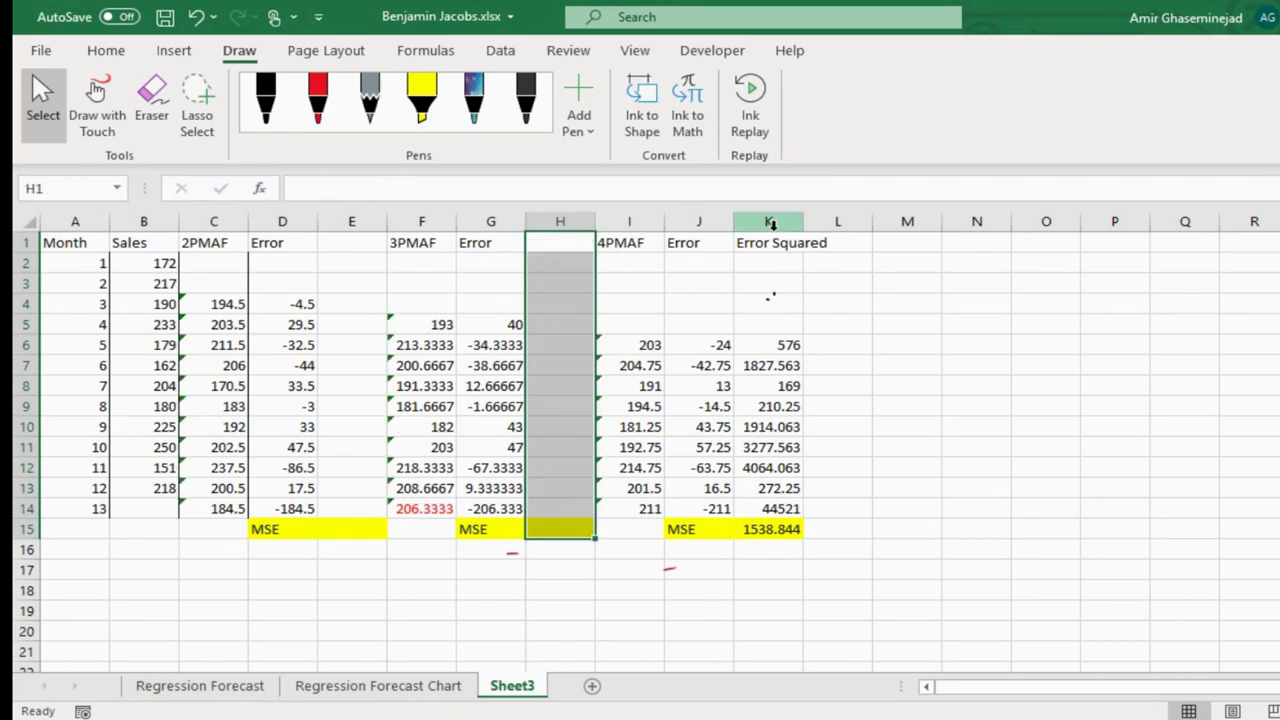
- Clear the 4-period Error Squared column, the MSE row and the month-13 forecast row
left_click_drag(770, 245, 767, 529)
key("Delete")
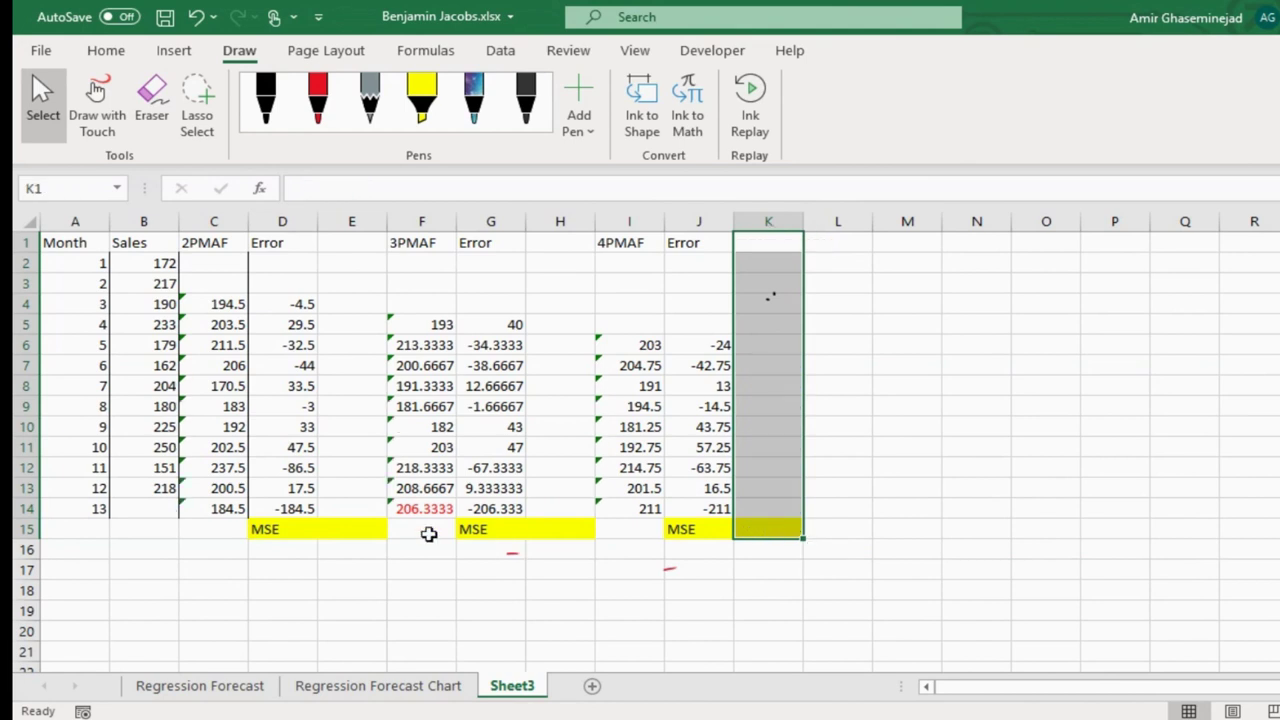
left_click_drag(286, 534, 720, 524)
key("Delete")
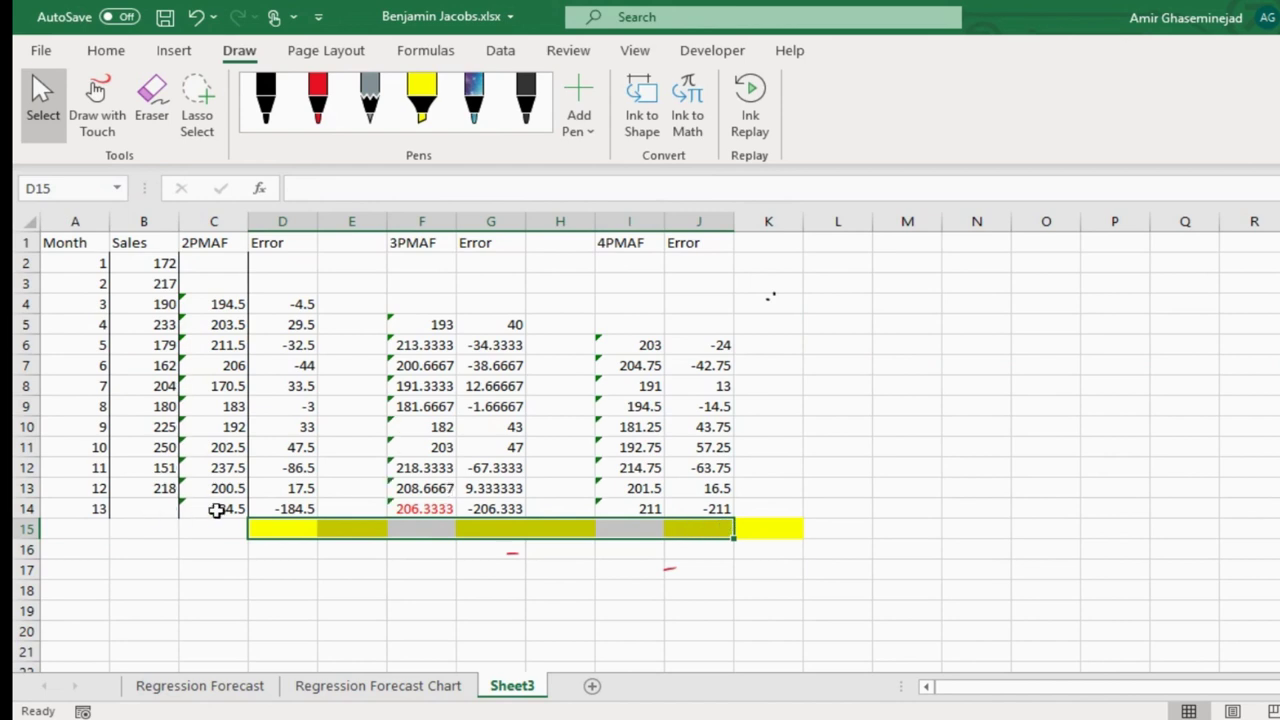
left_click_drag(205, 511, 722, 502)
key("Delete")
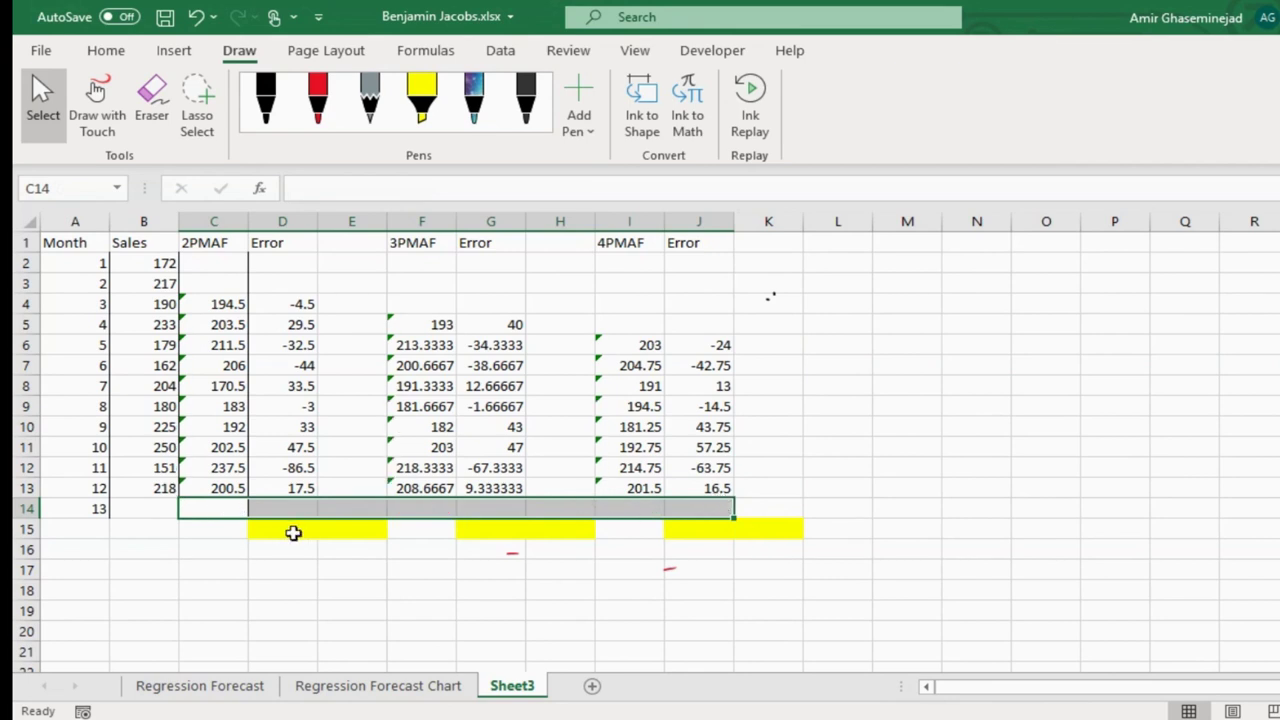
mouse_move(290, 532)
left_mouse_down()
mouse_move(829, 546)
mouse_move(829, 566)
left_mouse_up()
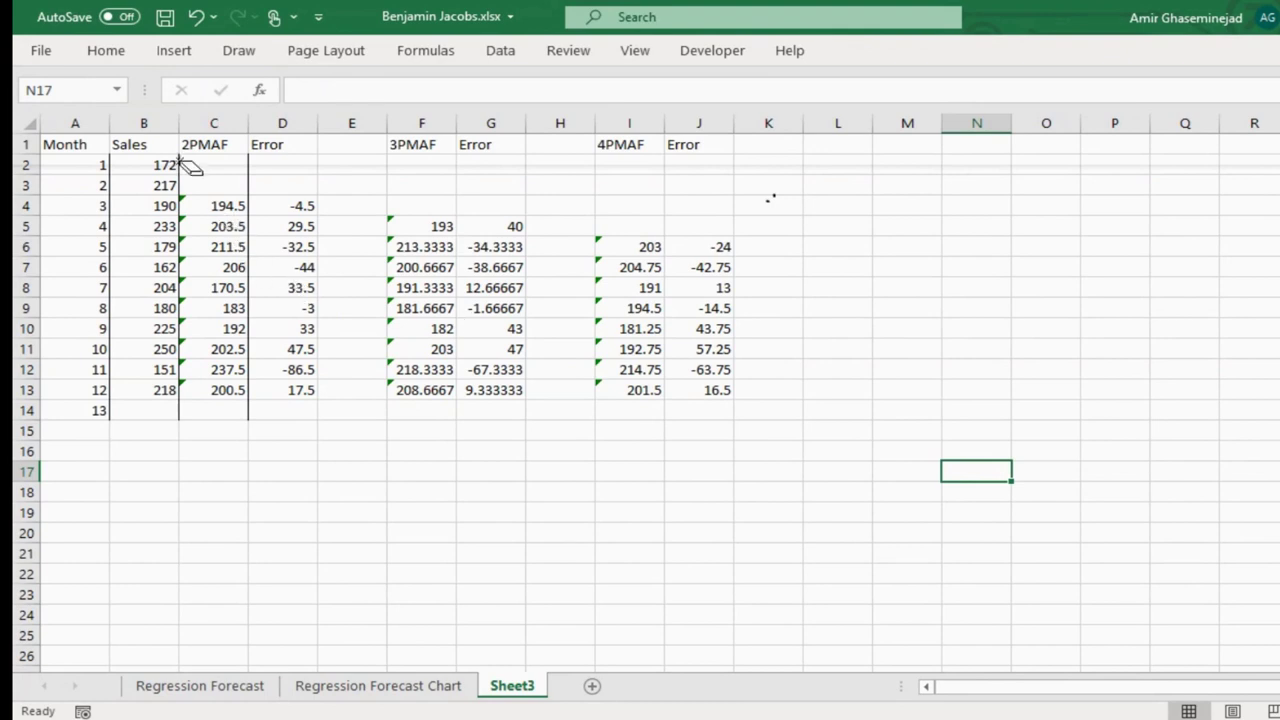
- Ink-annotate the sheet: circle sales 172 and forecast 194.5, write f3 and A − f, and mark error 29.5
key("ctrl+F1")
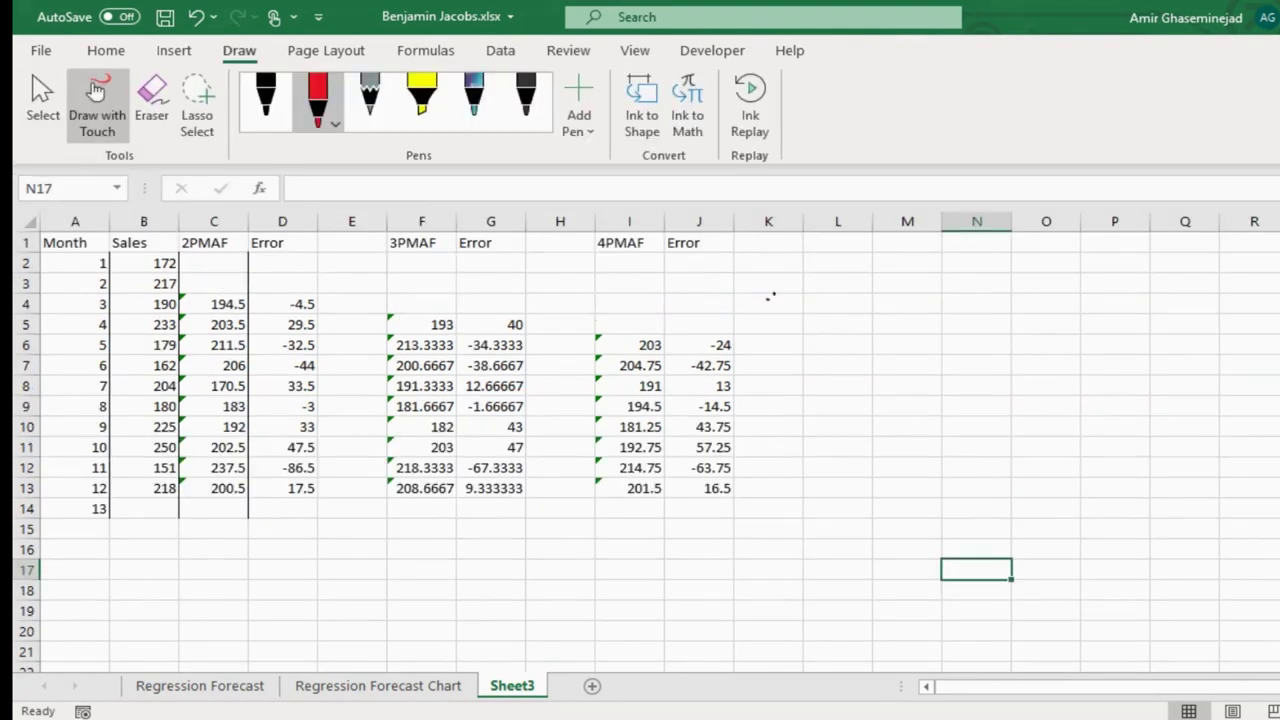
mouse_move(184, 274)
left_mouse_down()
mouse_move(157, 289)
mouse_move(138, 274)
mouse_move(172, 248)
mouse_move(180, 285)
left_mouse_up()
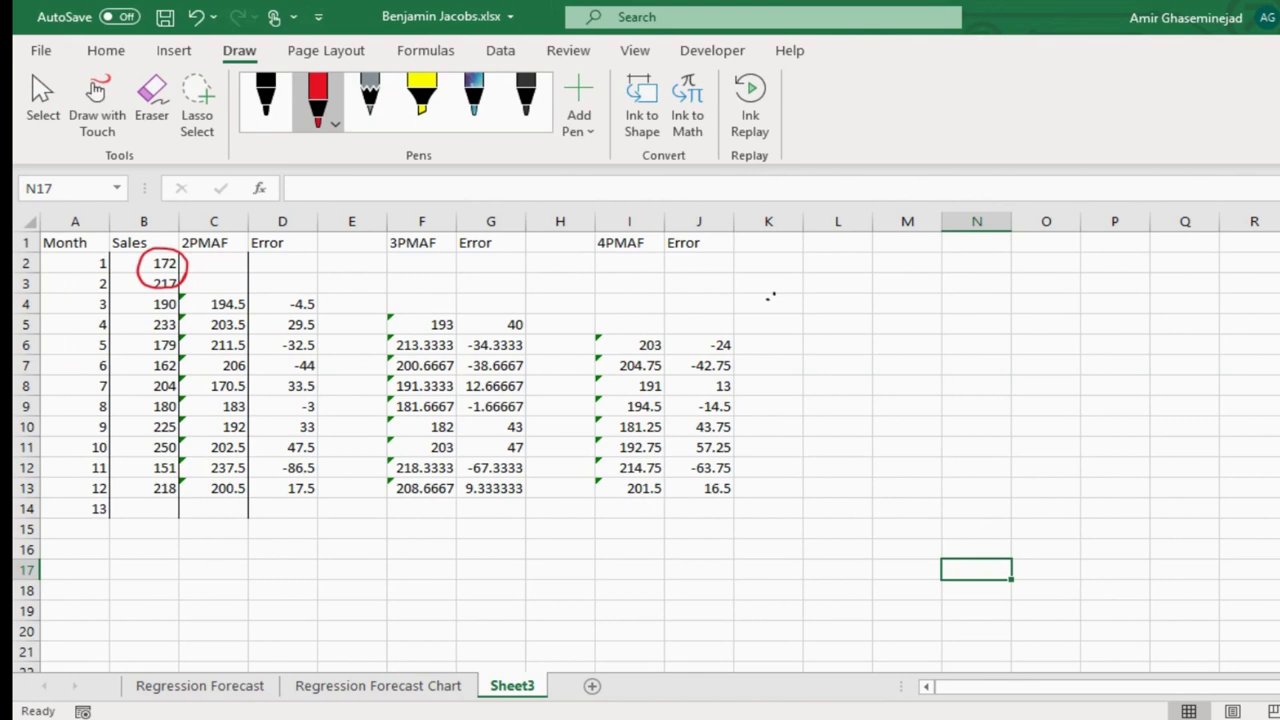
mouse_move(244, 306)
left_mouse_down()
mouse_move(232, 308)
mouse_move(252, 295)
mouse_move(208, 296)
left_mouse_up()
mouse_move(208, 262)
left_mouse_down()
mouse_move(201, 285)
mouse_move(213, 268)
left_mouse_up()
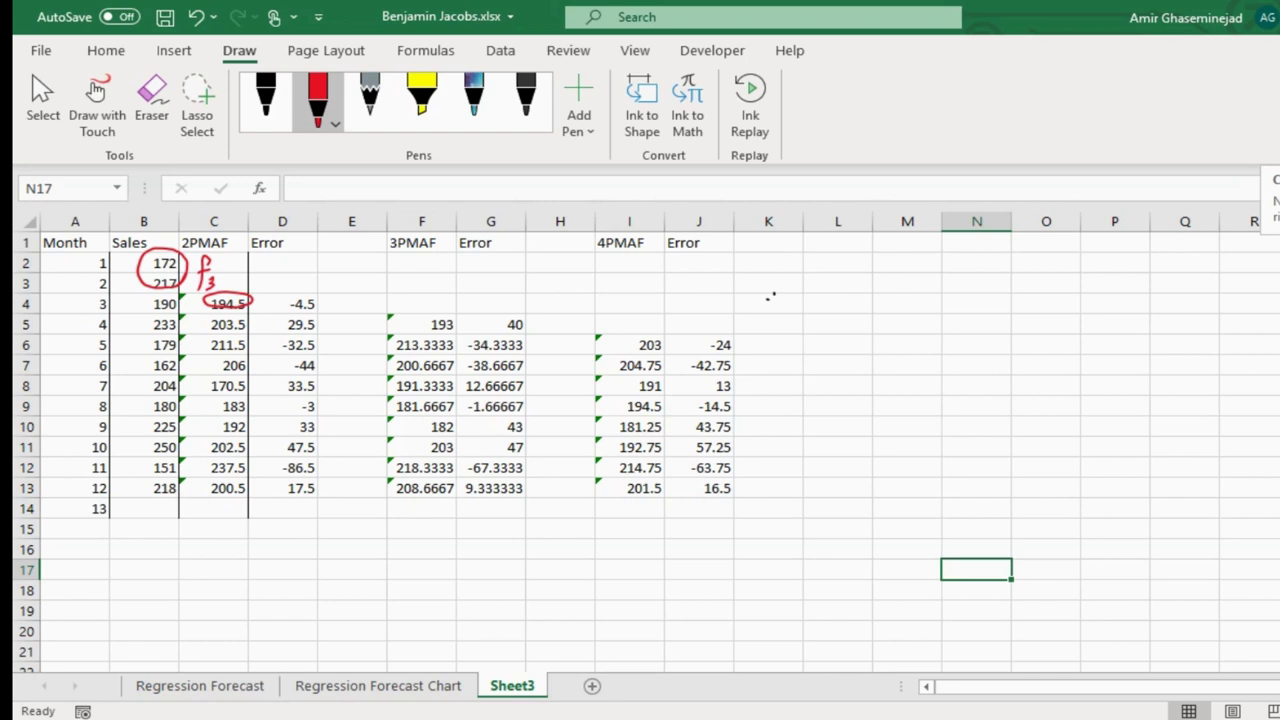
left_click_drag(267, 284, 283, 283)
mouse_move(266, 274)
left_mouse_down()
mouse_move(304, 275)
mouse_move(310, 262)
mouse_move(308, 286)
mouse_move(316, 266)
left_mouse_up()
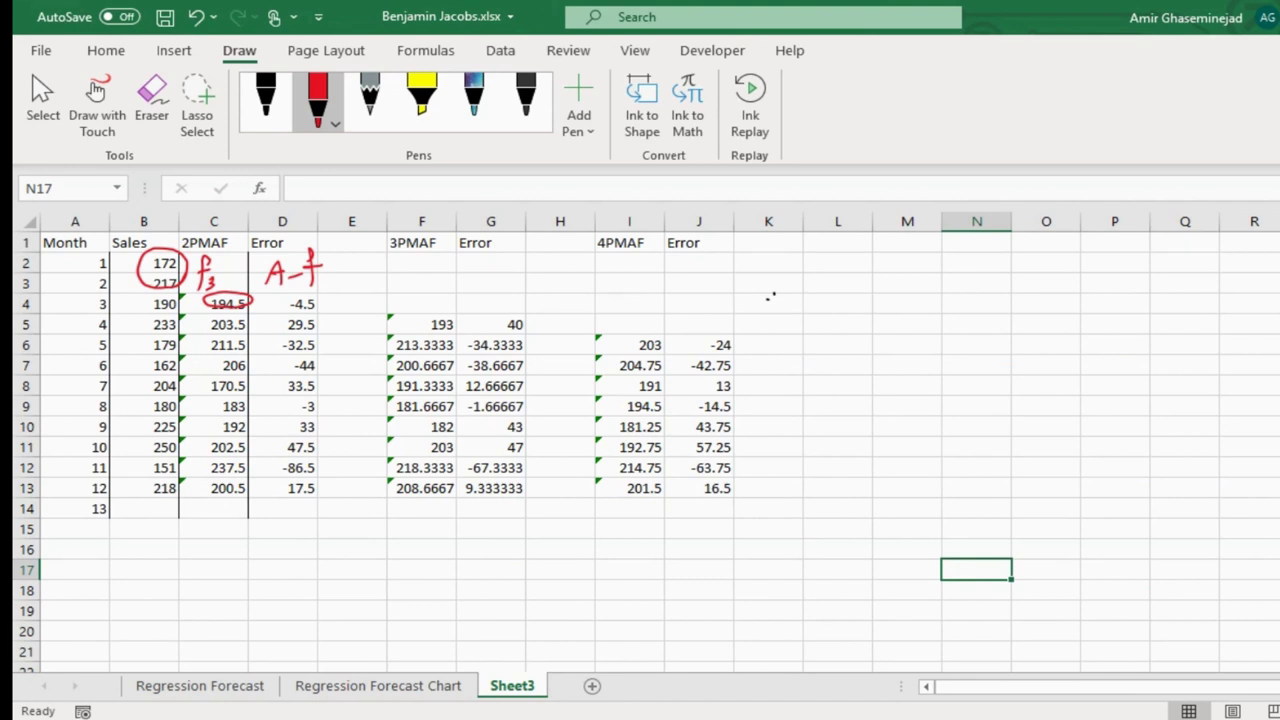
left_click_drag(292, 324, 302, 327)
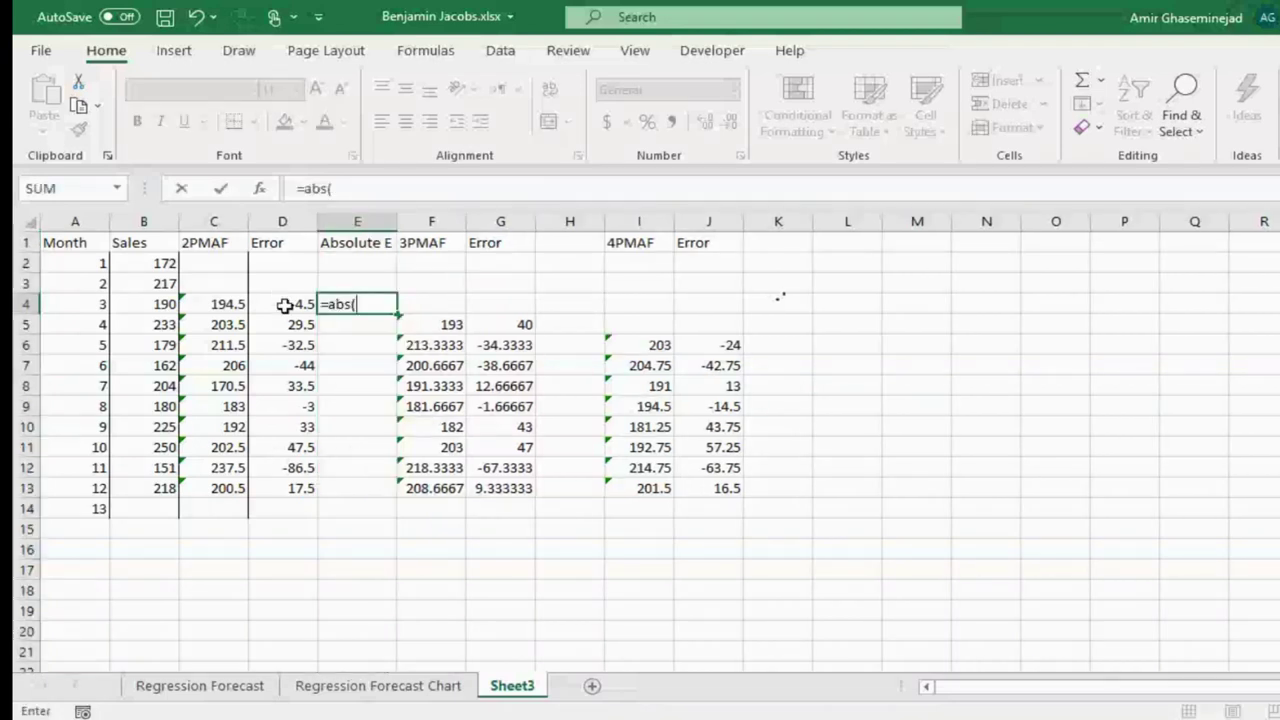
- Complete =ABS(D4) in E4, fill it down to E13, and type an MAE label in D14
left_click(285, 304)
type(")")
key("Return")
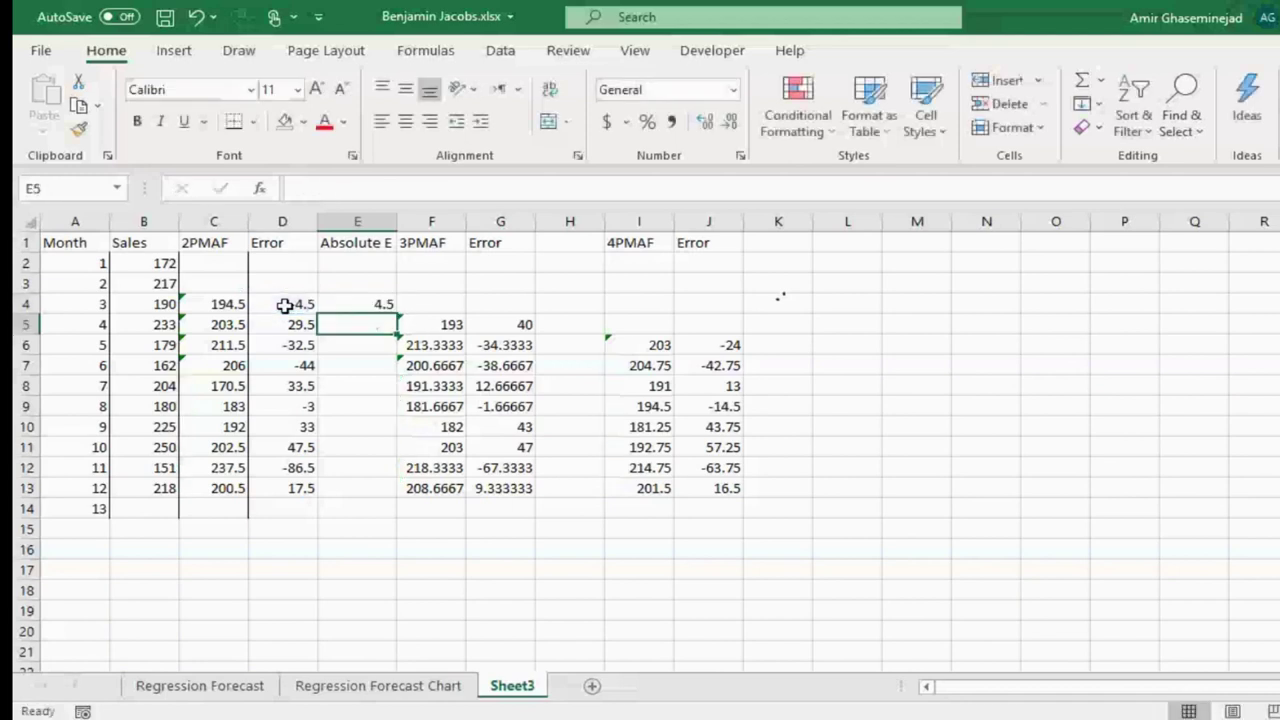
left_click(366, 300)
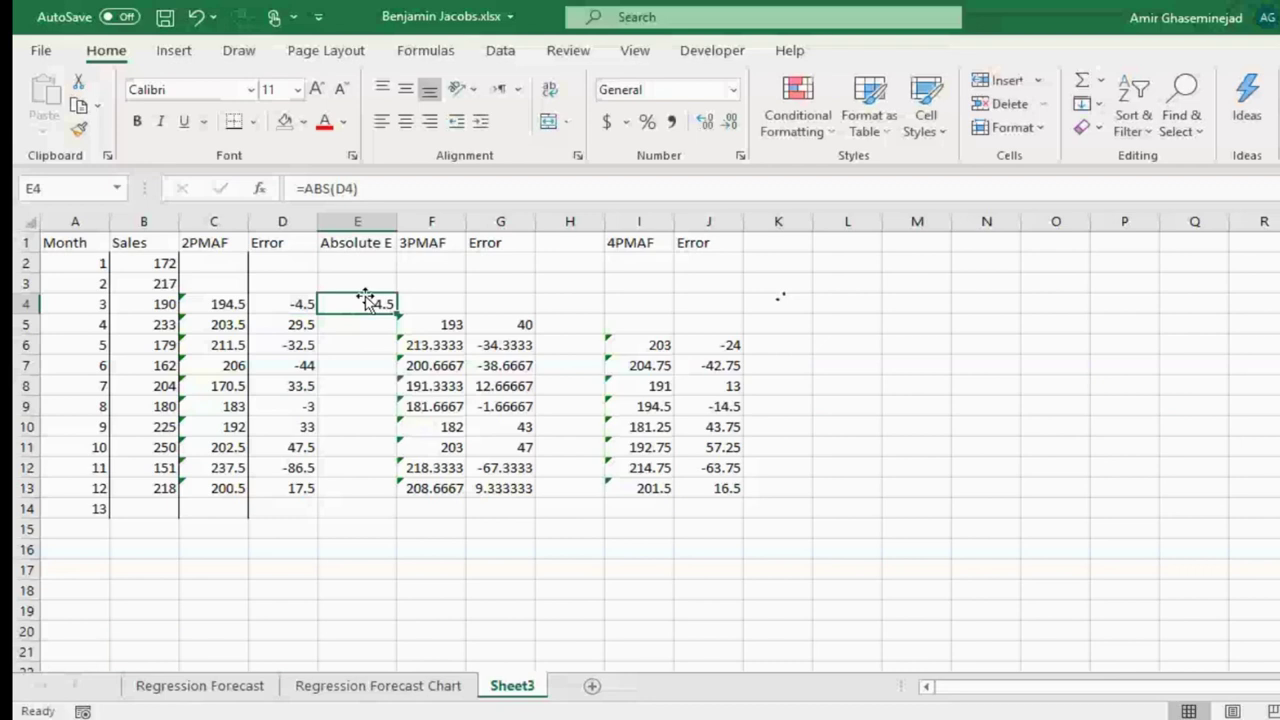
left_click_drag(397, 314, 377, 492)
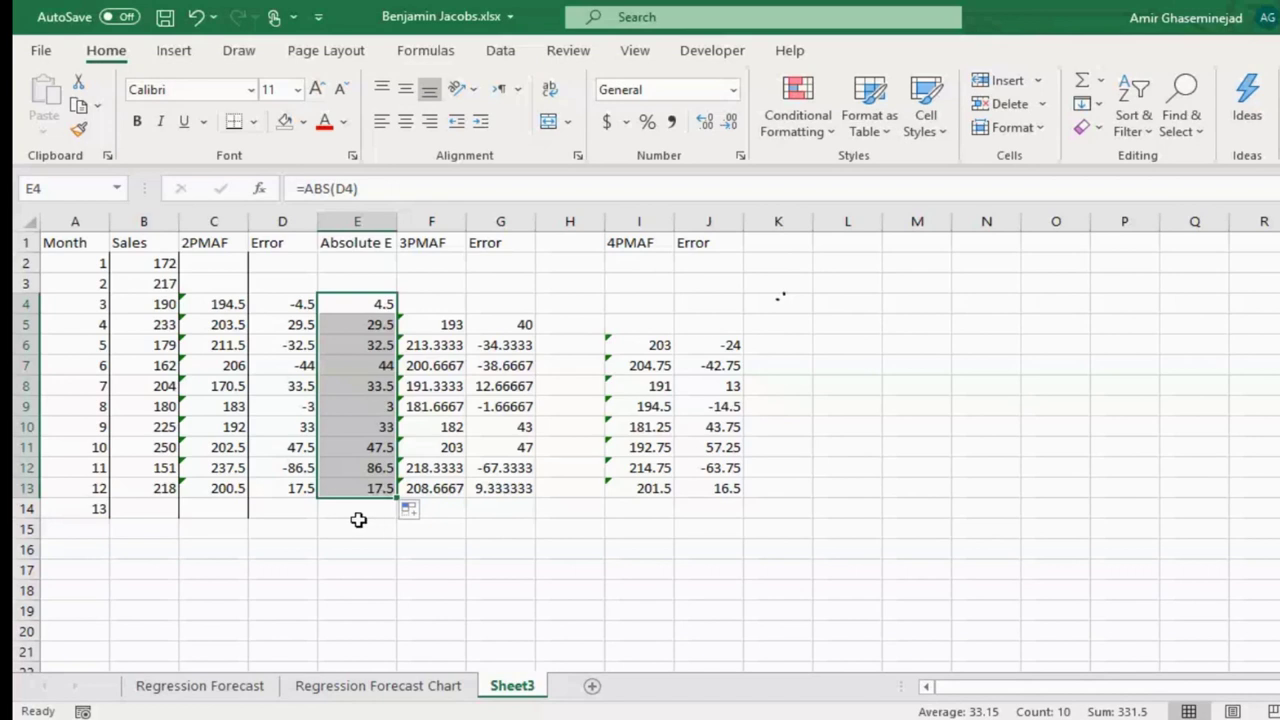
left_click(279, 512)
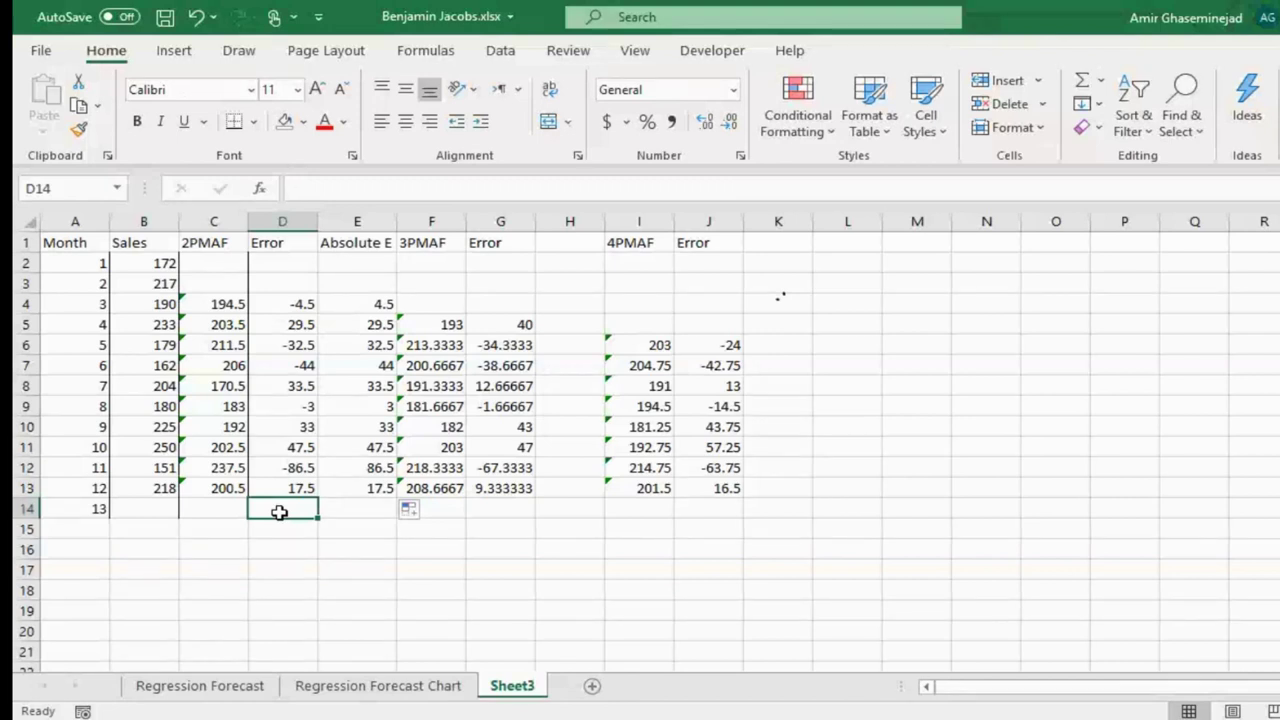
type("MAE")
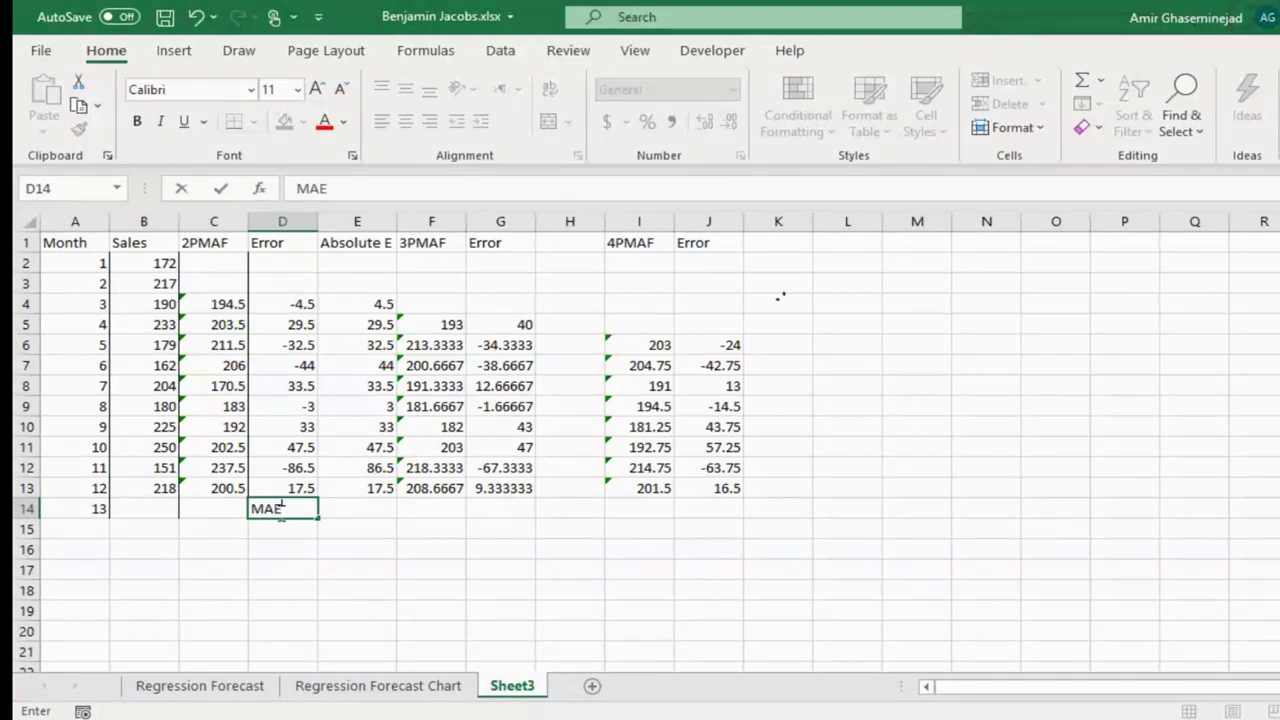
- Enter =AVERAGE(E4:E13) in E14 beside the MAE label, giving 33.15, and review the formula
key("Tab")
type("=Averag")
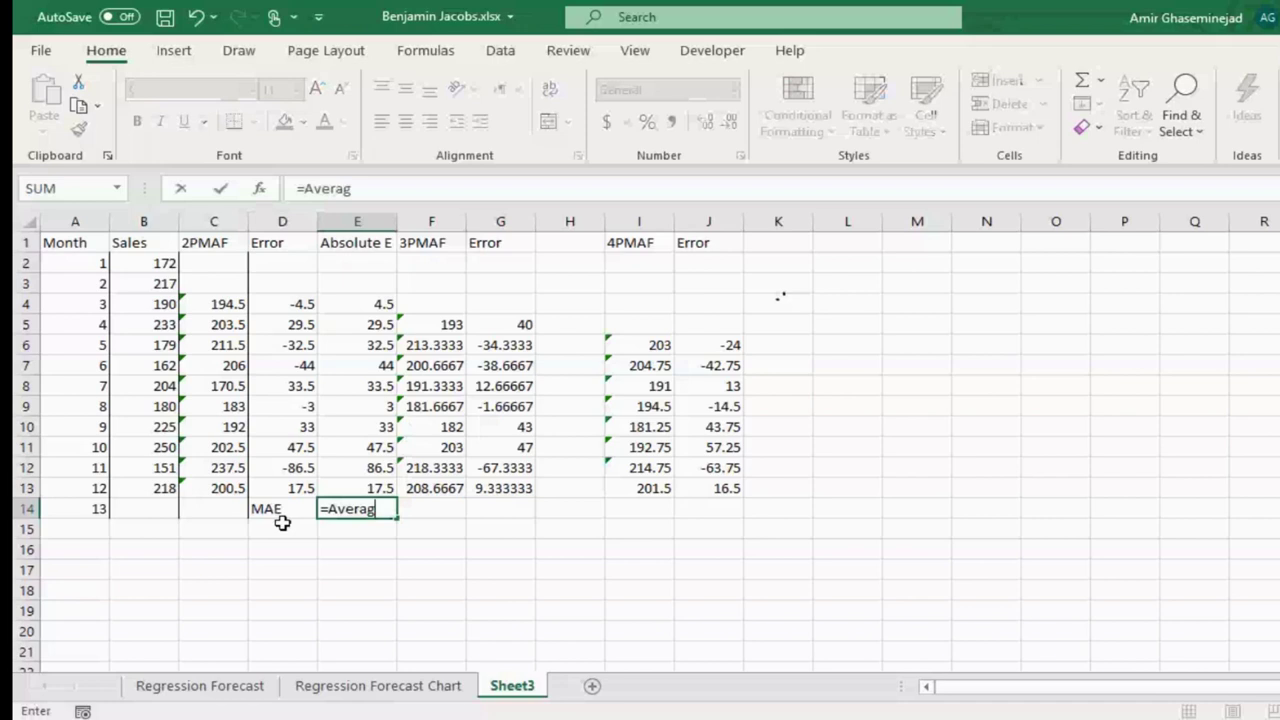
type("e(")
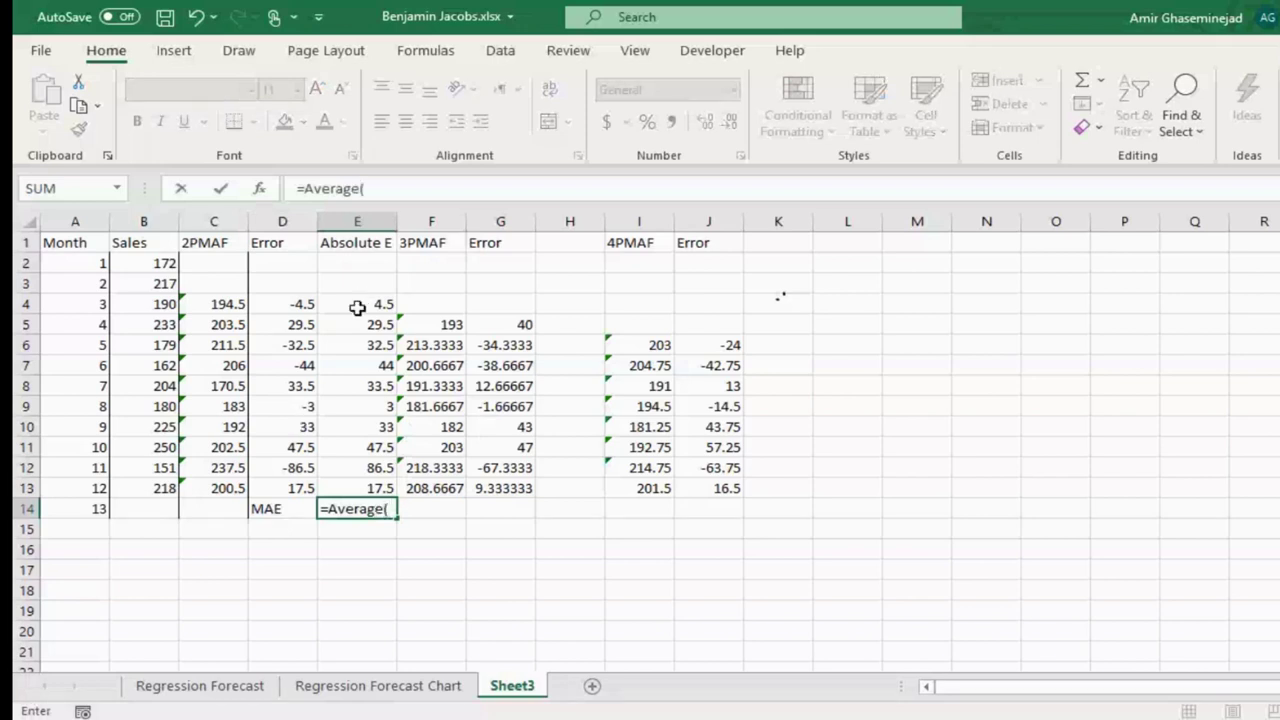
left_click_drag(360, 304, 359, 484)
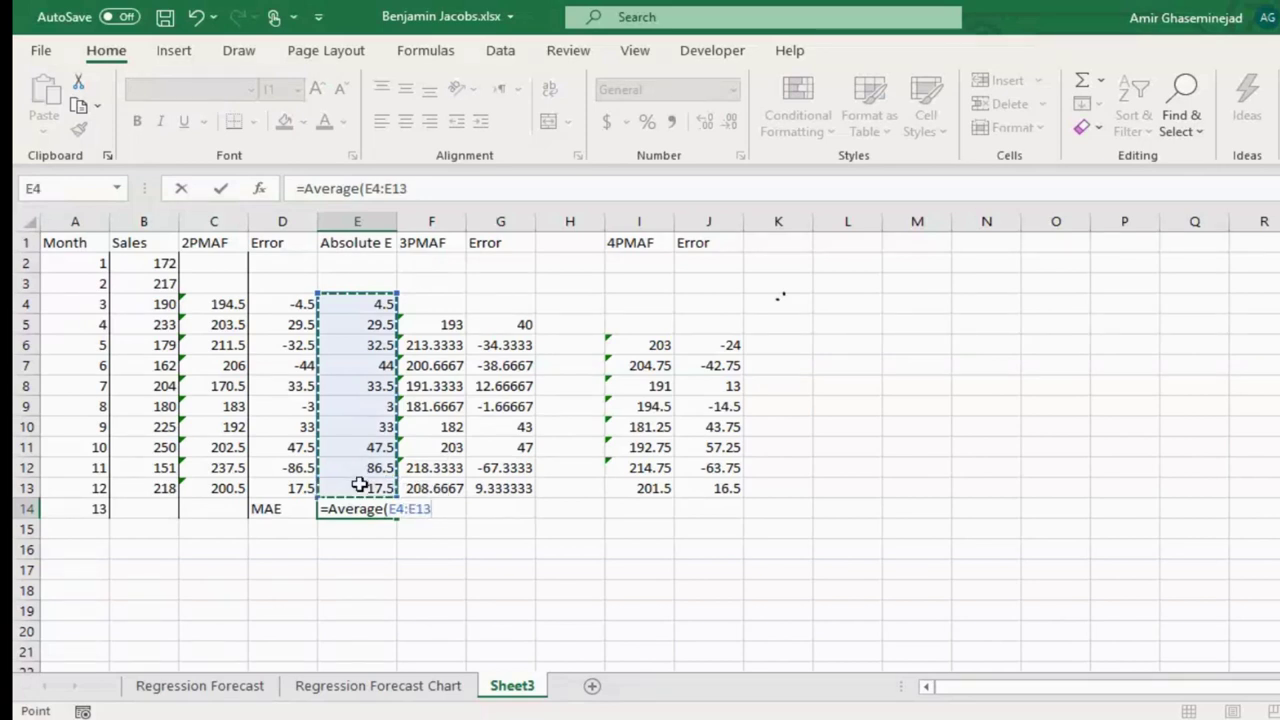
key("Return")
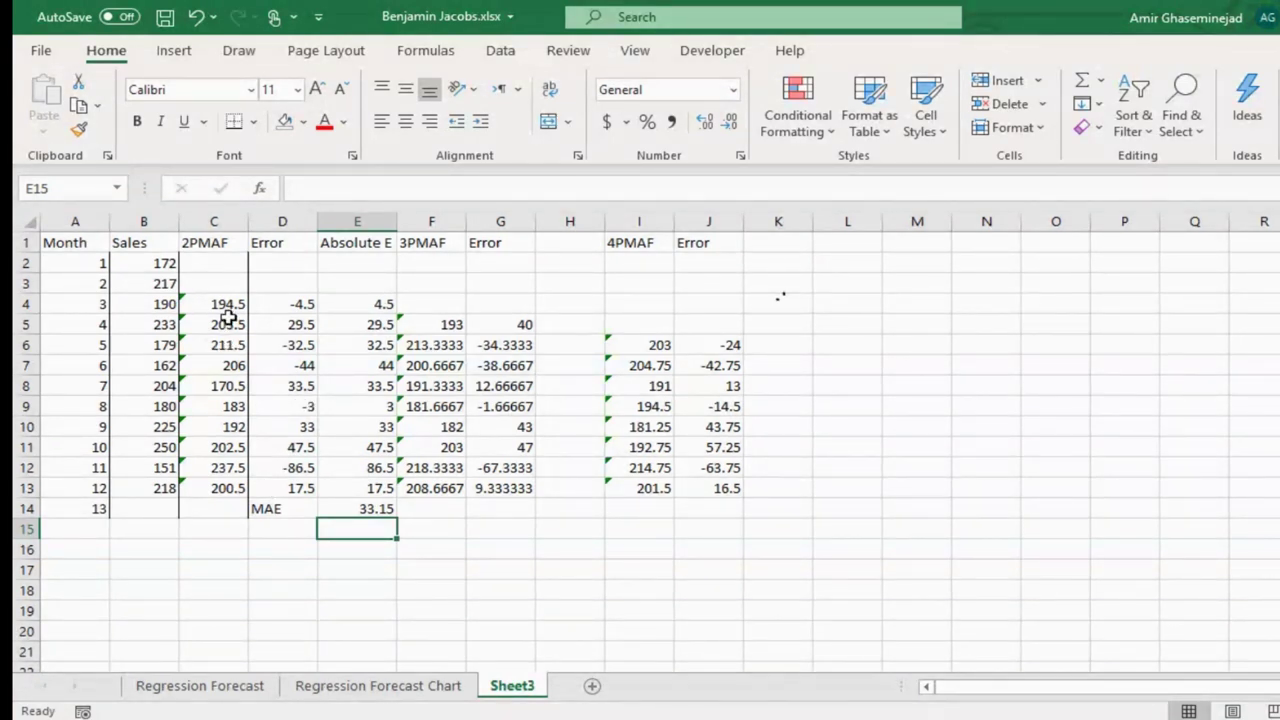
left_click_drag(228, 306, 228, 474)
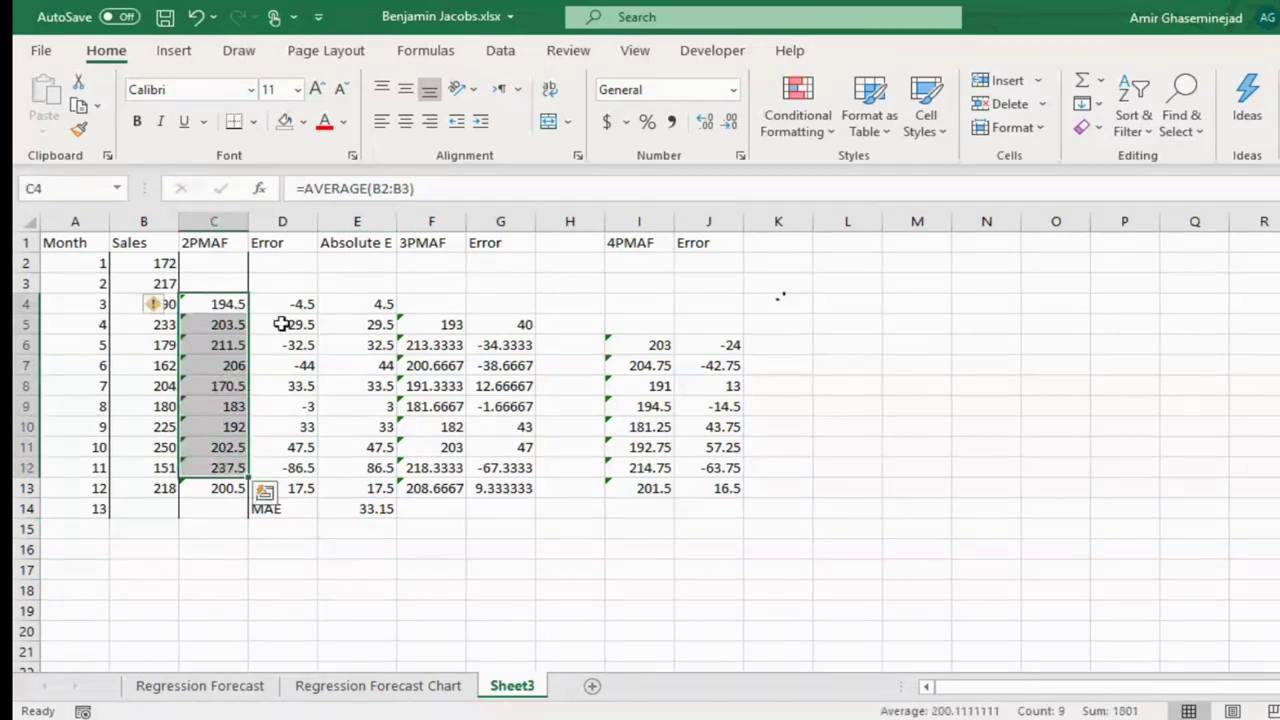
left_click(358, 510)
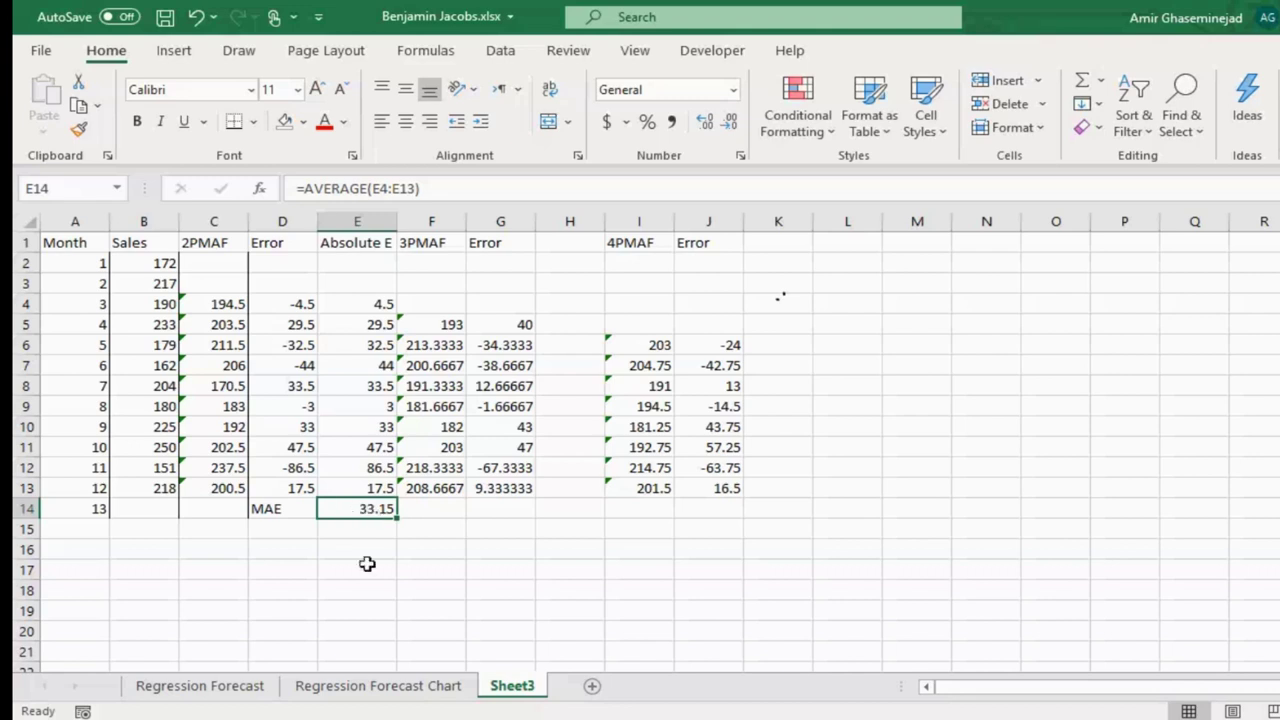
left_click(560, 327)
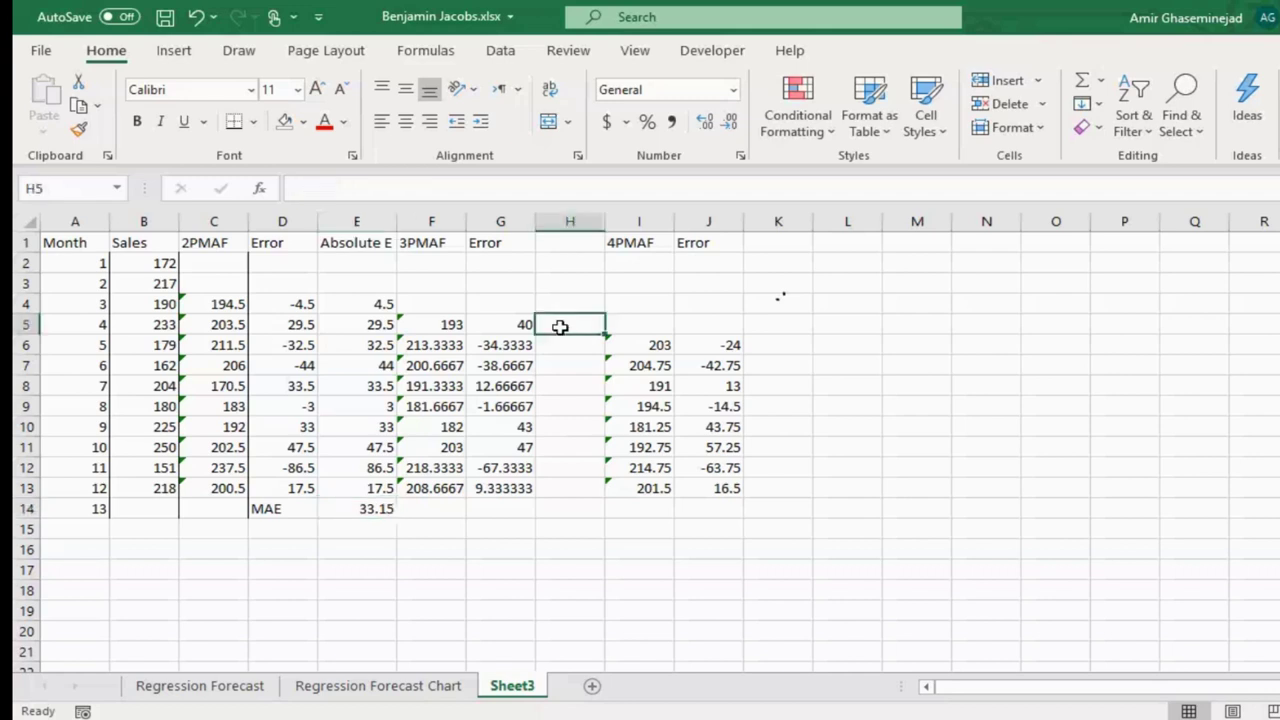
- Head column H with 'ABS(E)' in H1
left_click(566, 246)
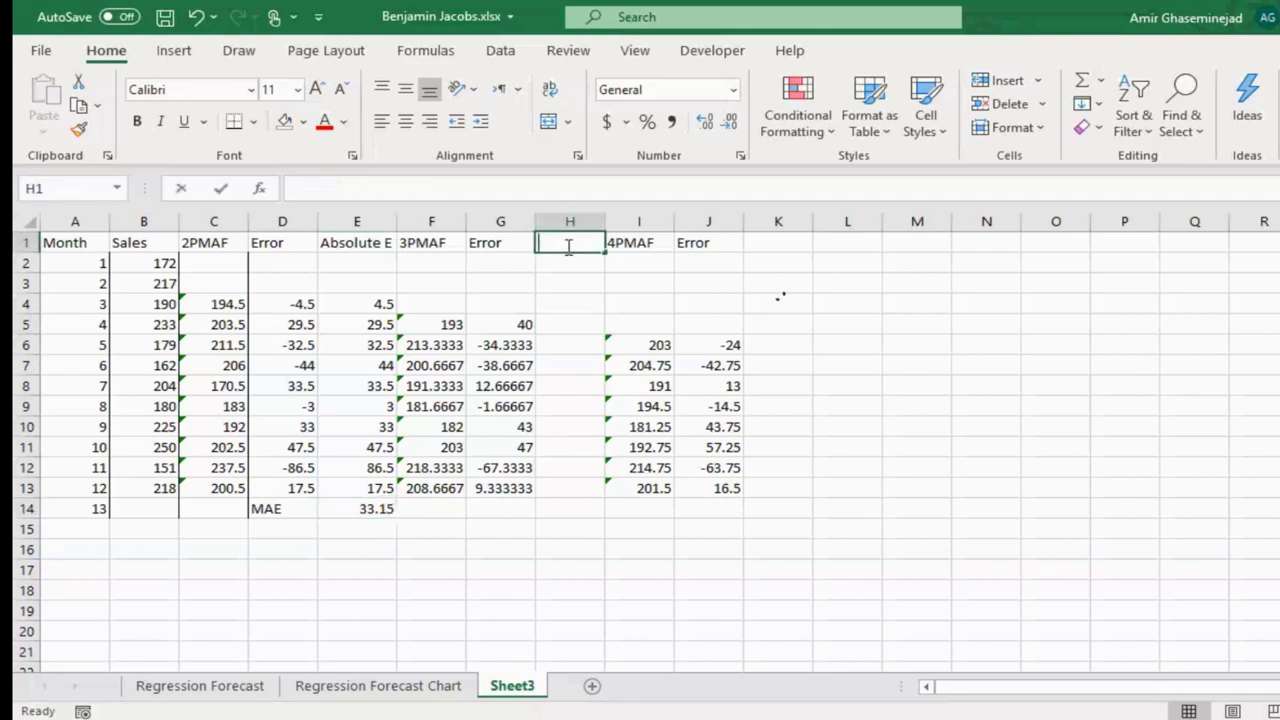
type("Abs")
key("BackSpace")
key("BackSpace")
type("BS(E)")
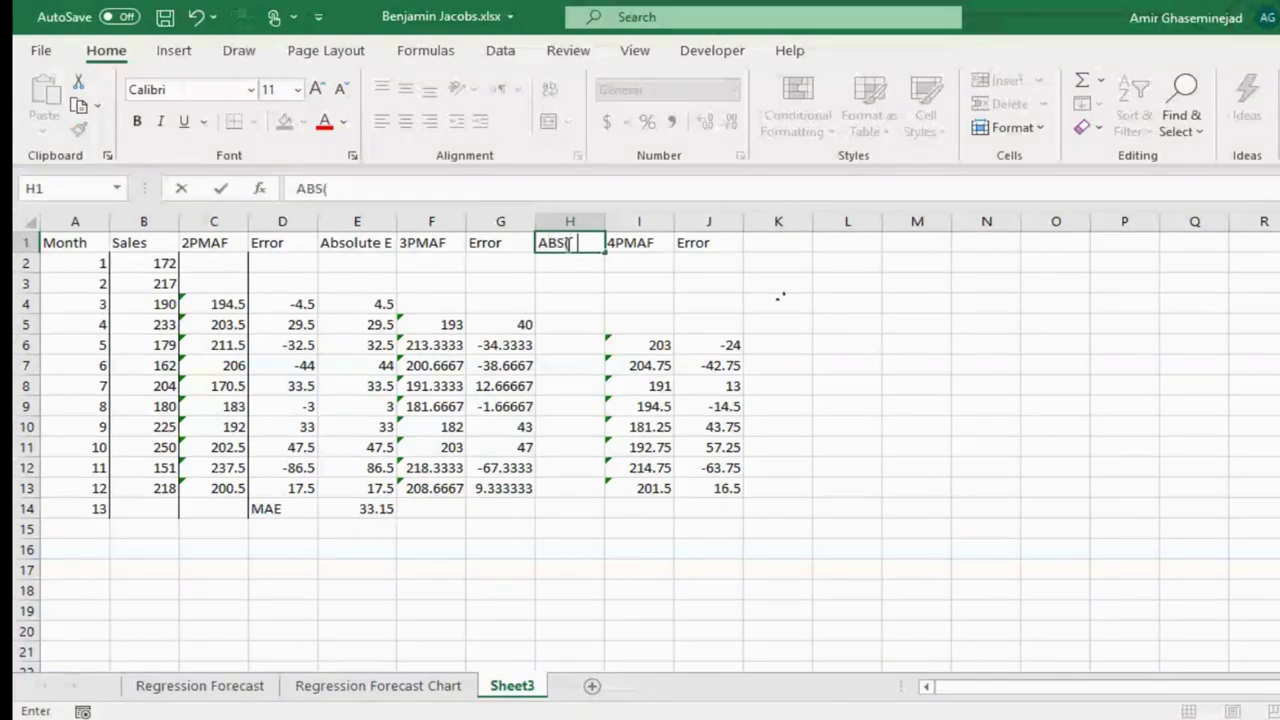
- Enter =ABS(G5) in H5 and fill it down to H13
left_click(580, 322)
type("=")
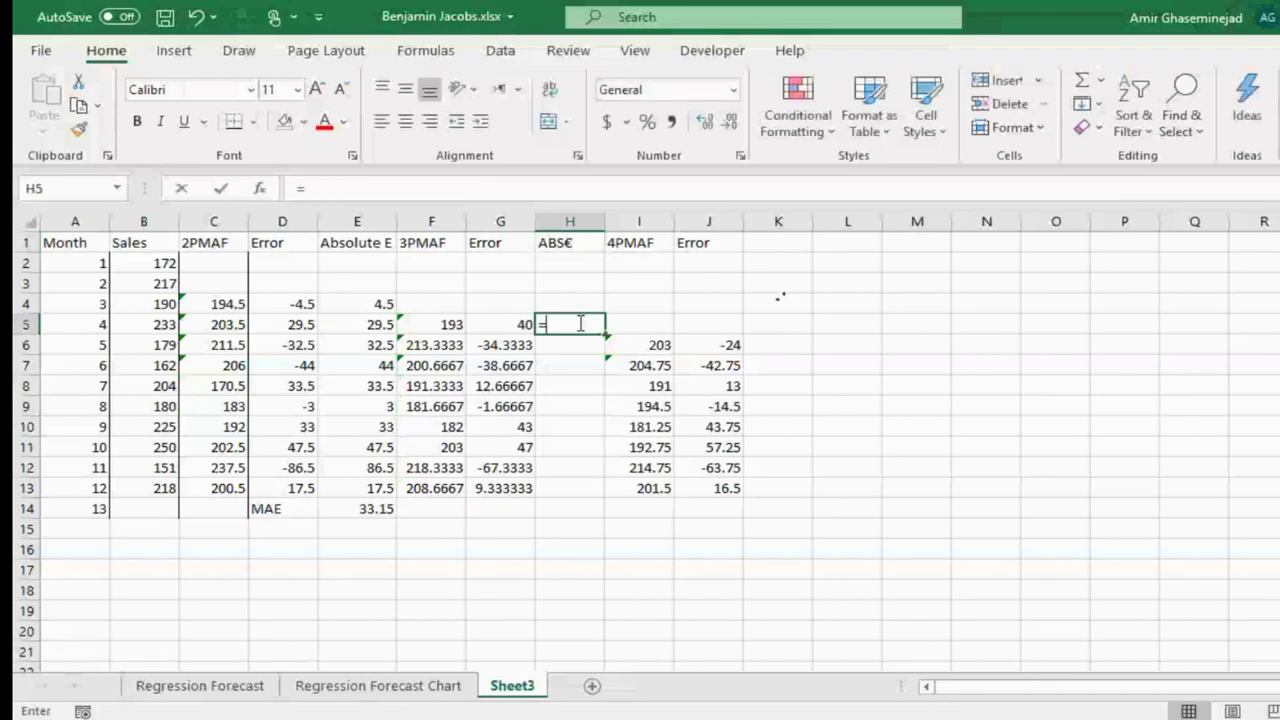
type("Abs(")
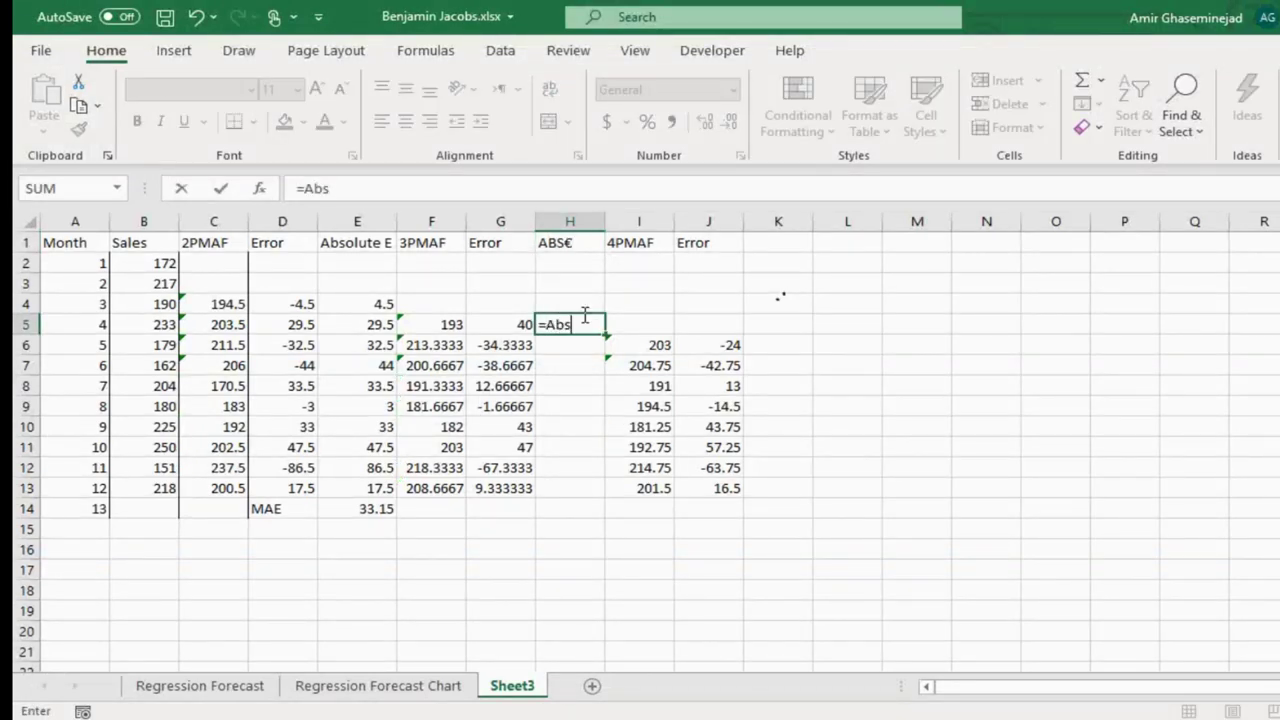
left_click(502, 324)
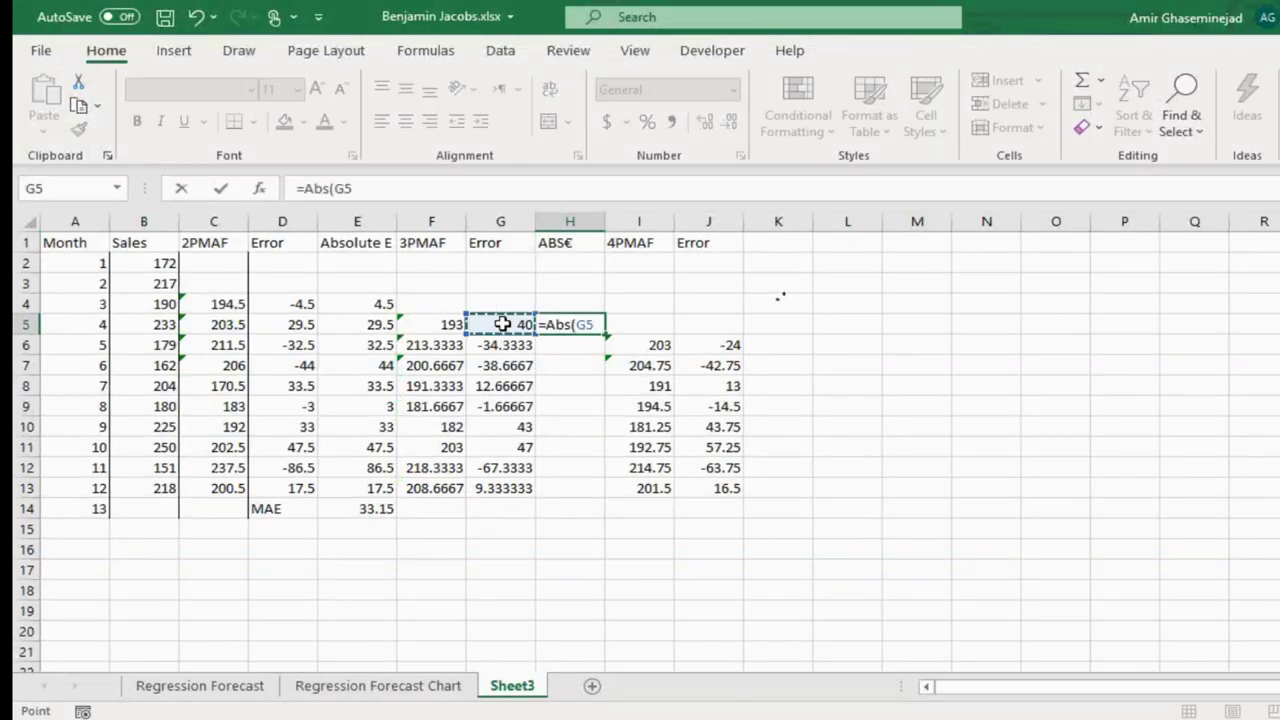
type(")")
key("ctrl+Return")
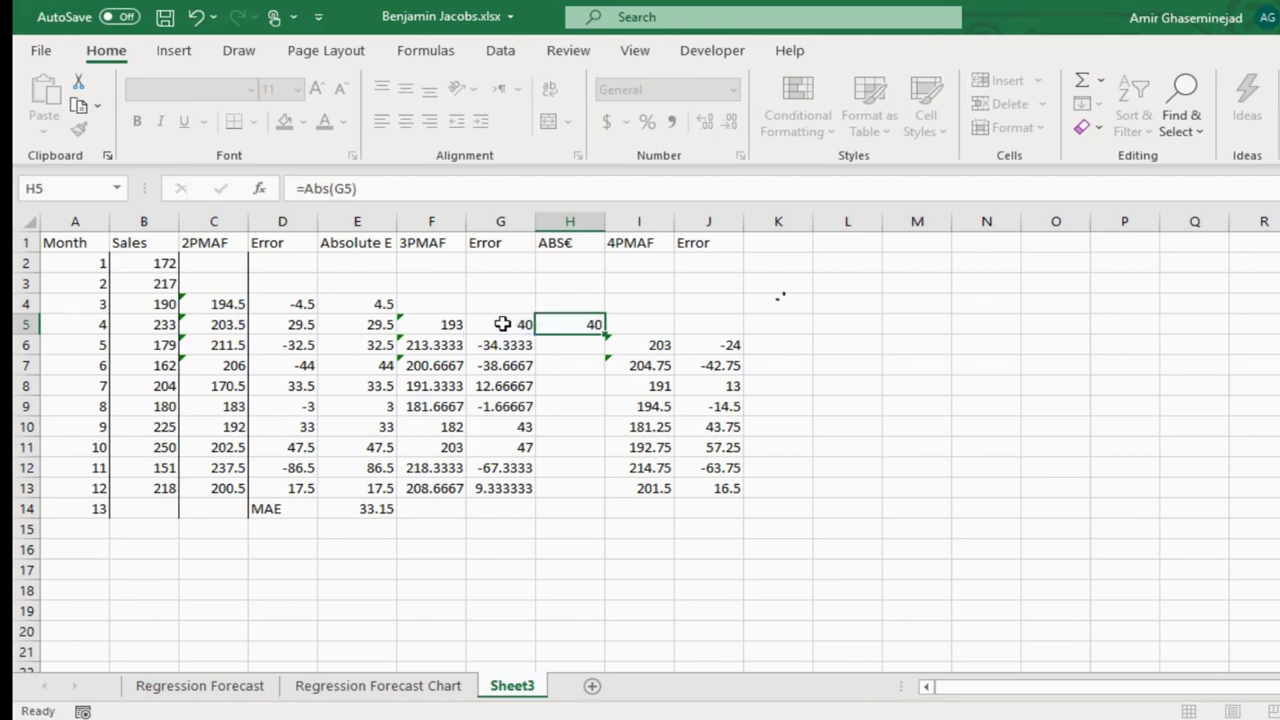
left_click_drag(604, 334, 586, 505)
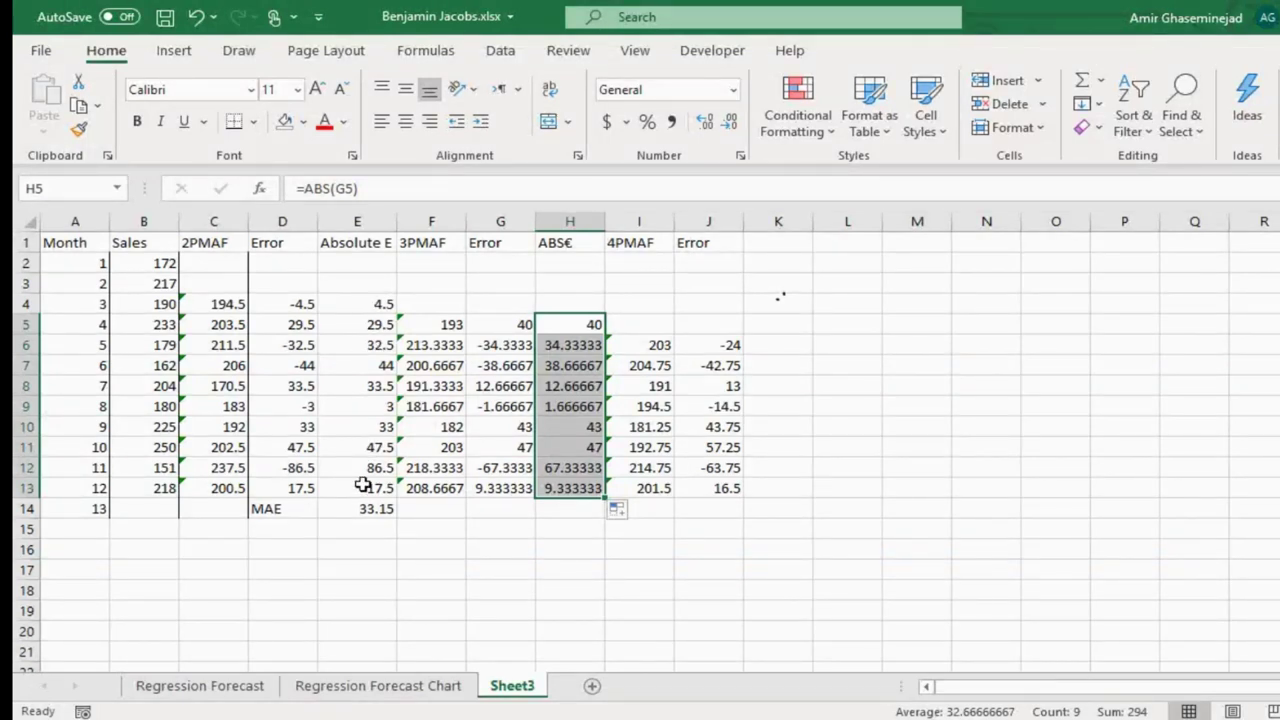
left_click(353, 310)
left_click(352, 325)
left_click(353, 348)
left_click(353, 366)
left_click(351, 387)
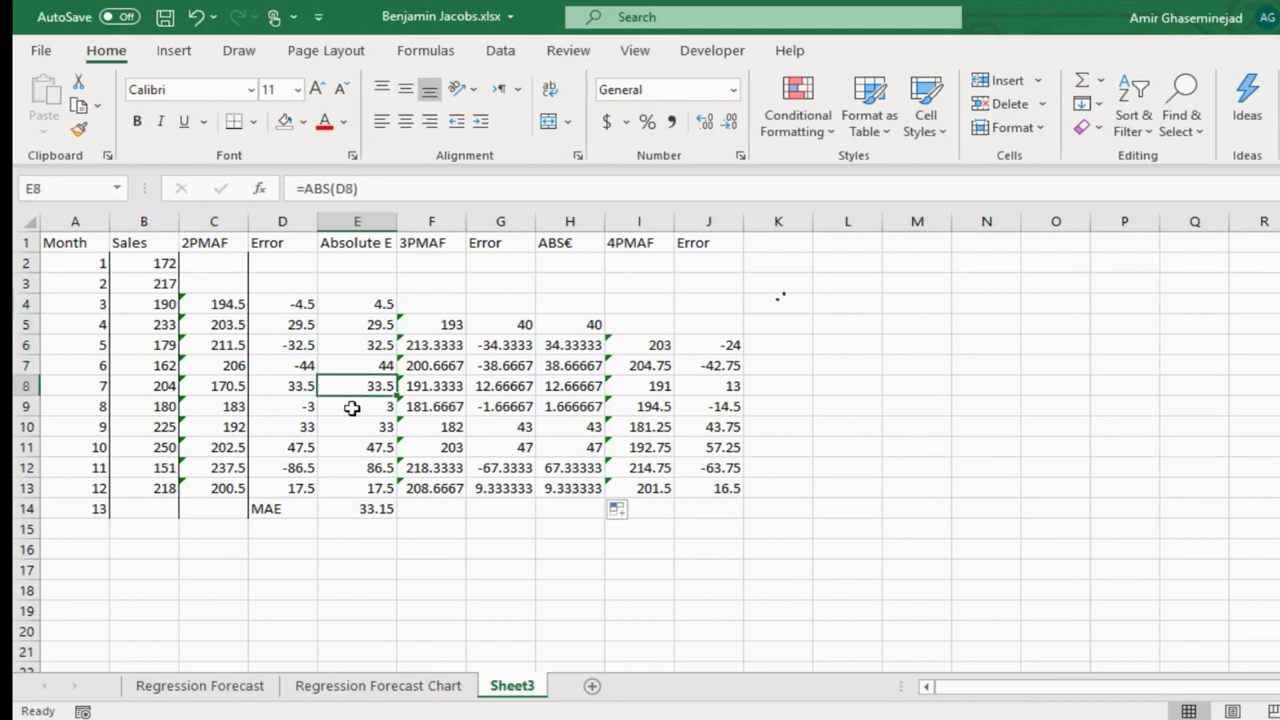
left_click(352, 408)
left_click(350, 428)
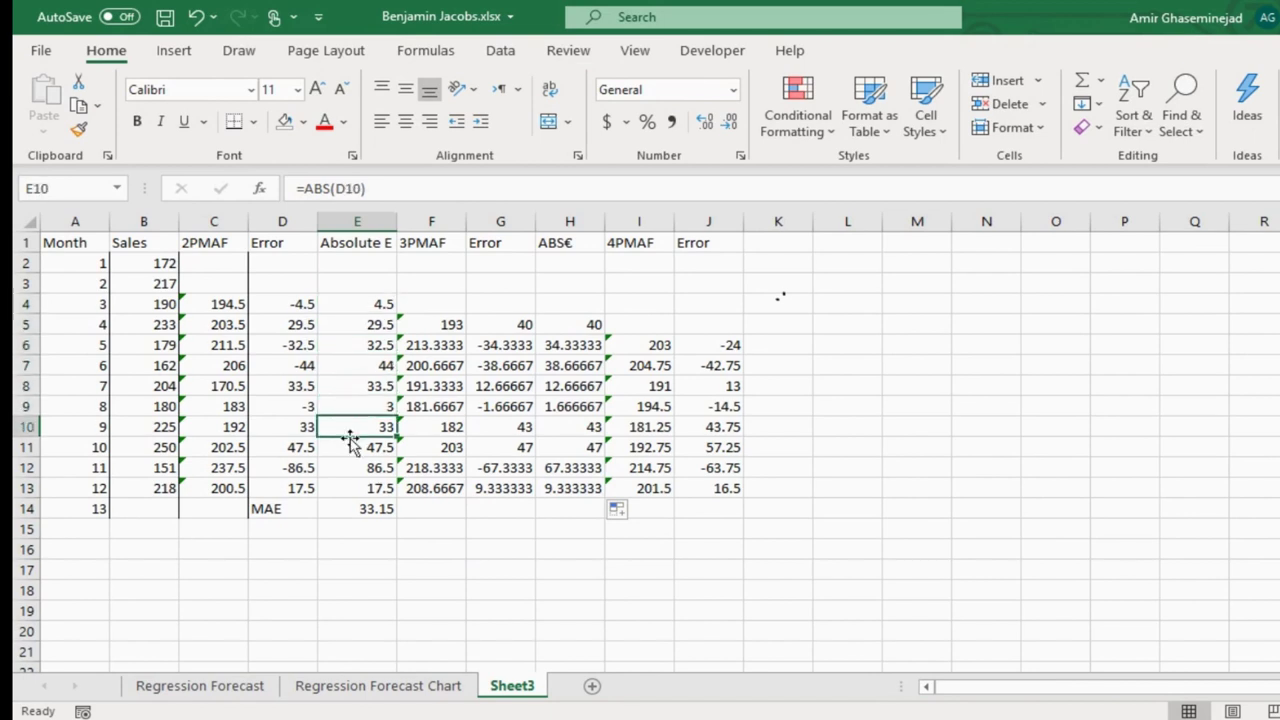
left_click(350, 447)
left_click(349, 467)
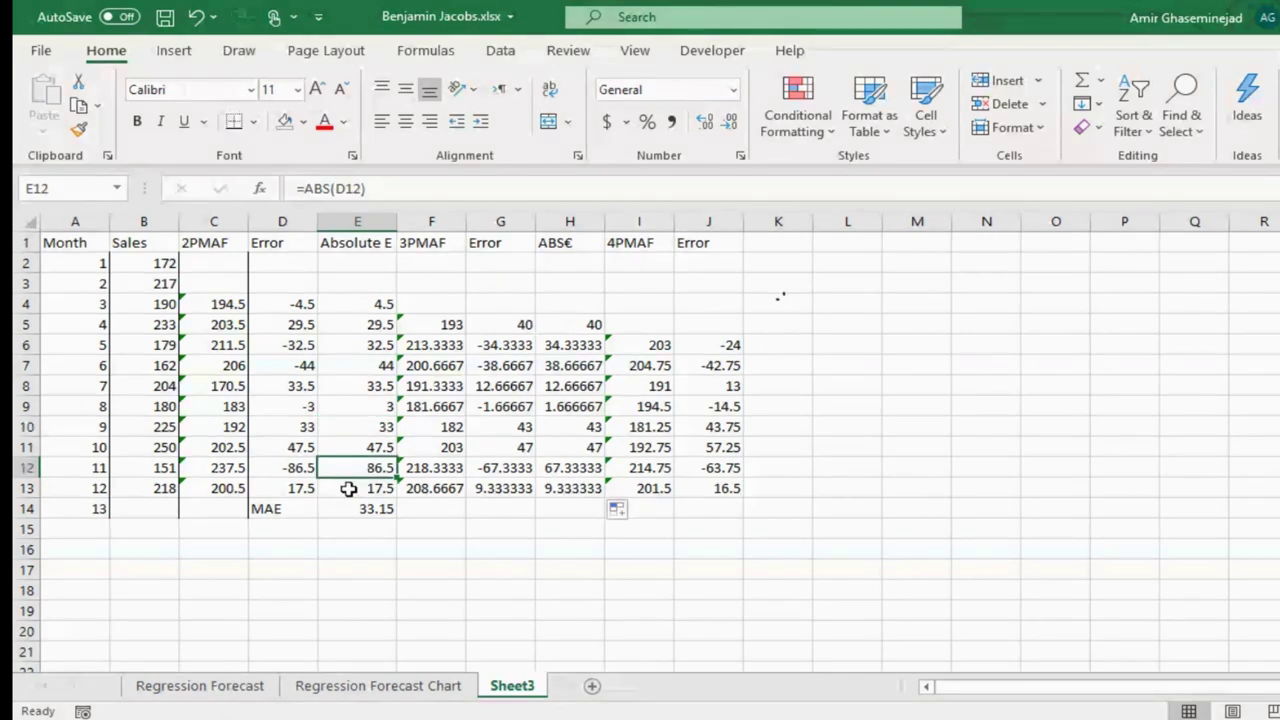
left_click(348, 488)
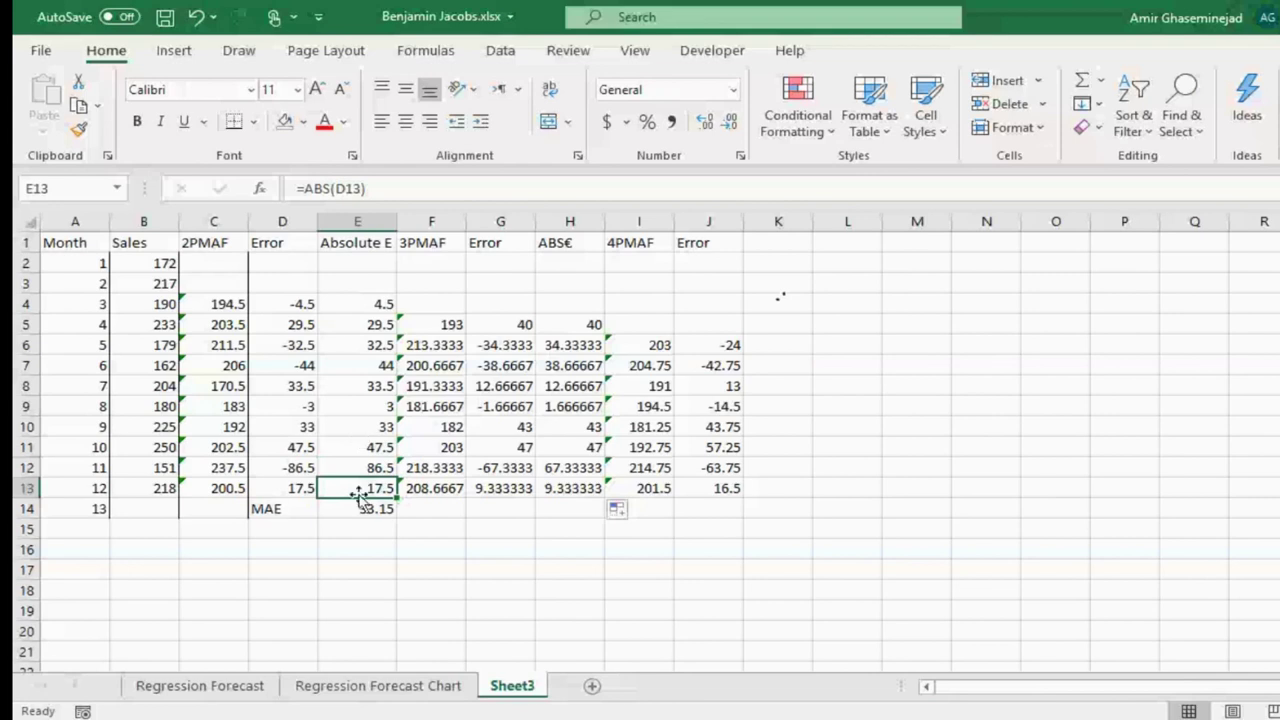
left_click(446, 304)
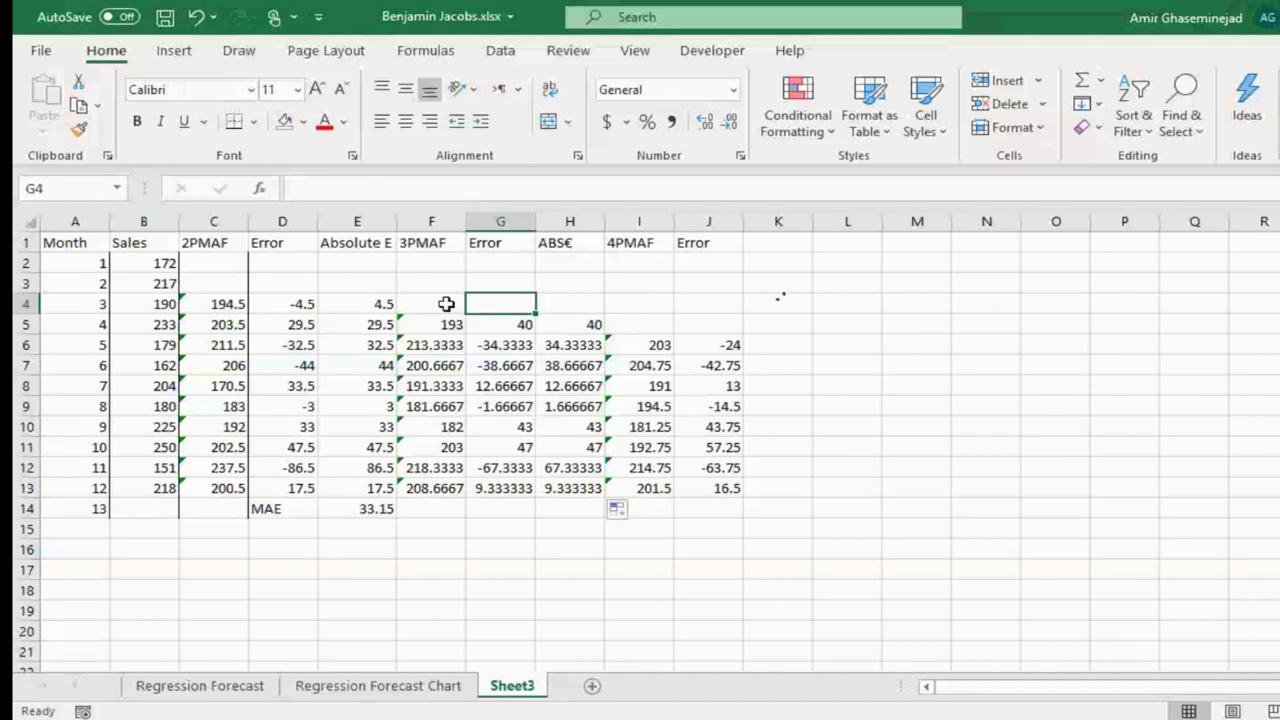
left_click(511, 324)
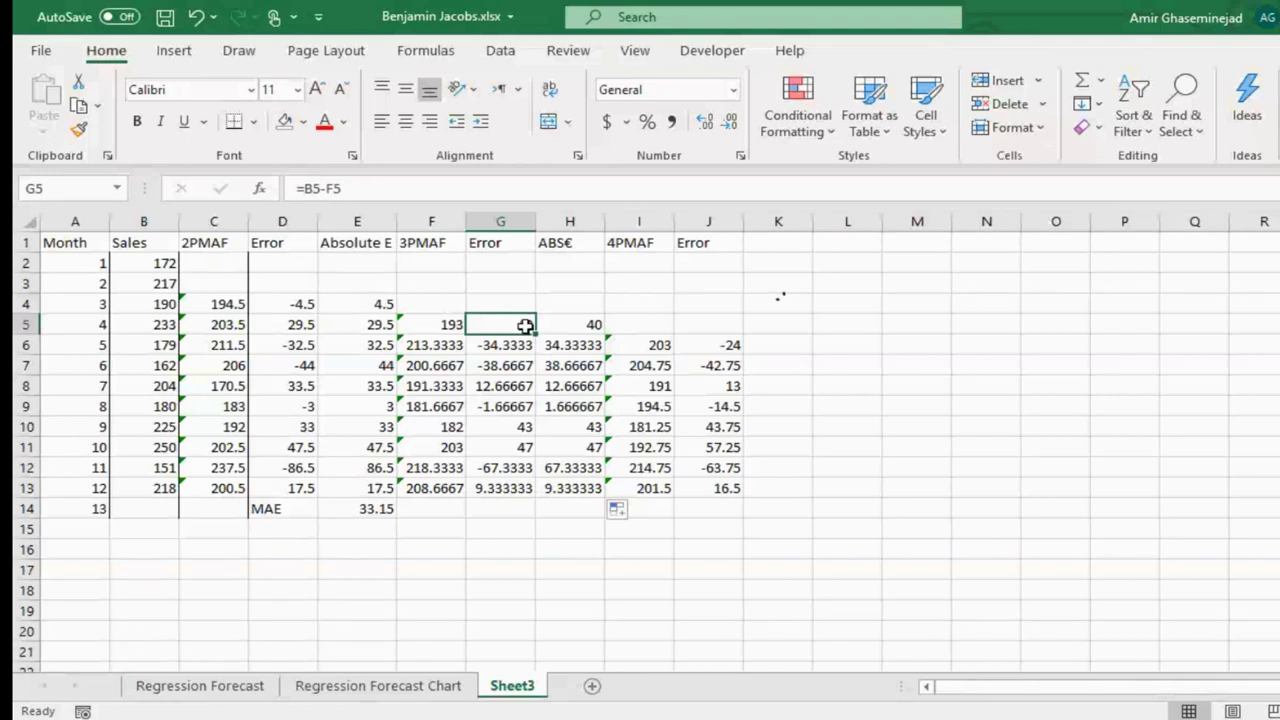
left_click_drag(537, 334, 530, 488)
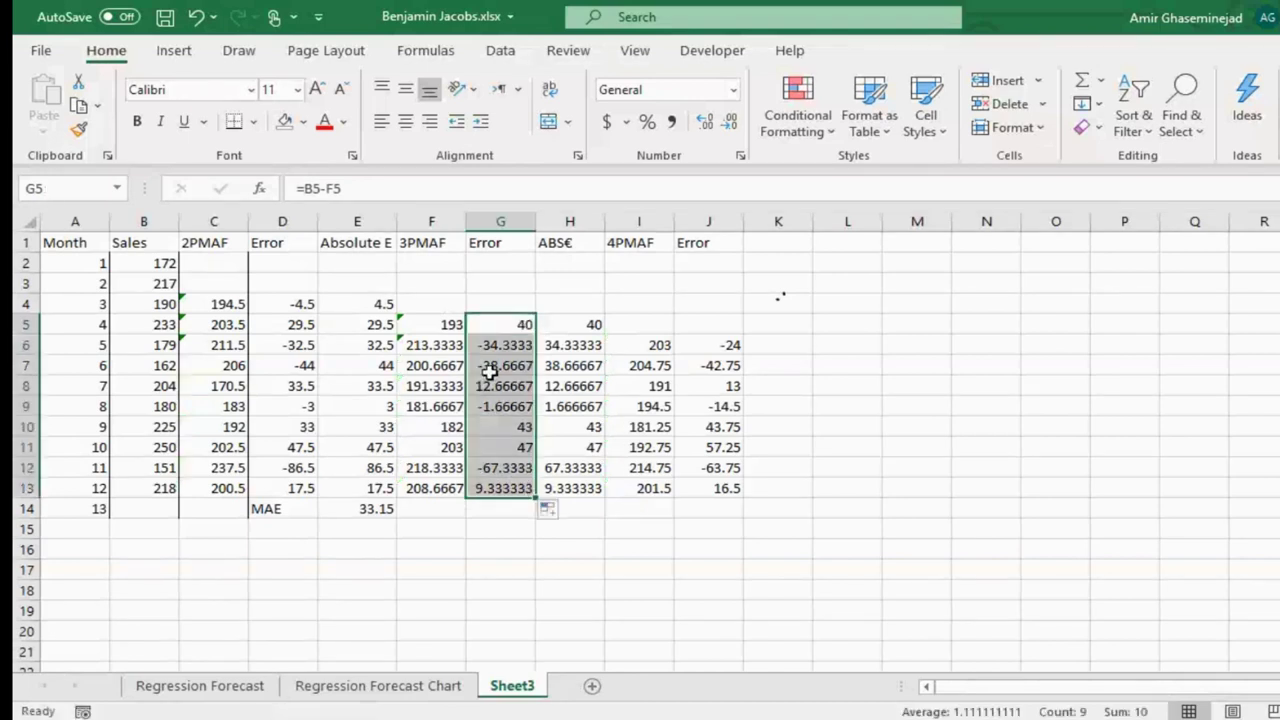
left_click(506, 330)
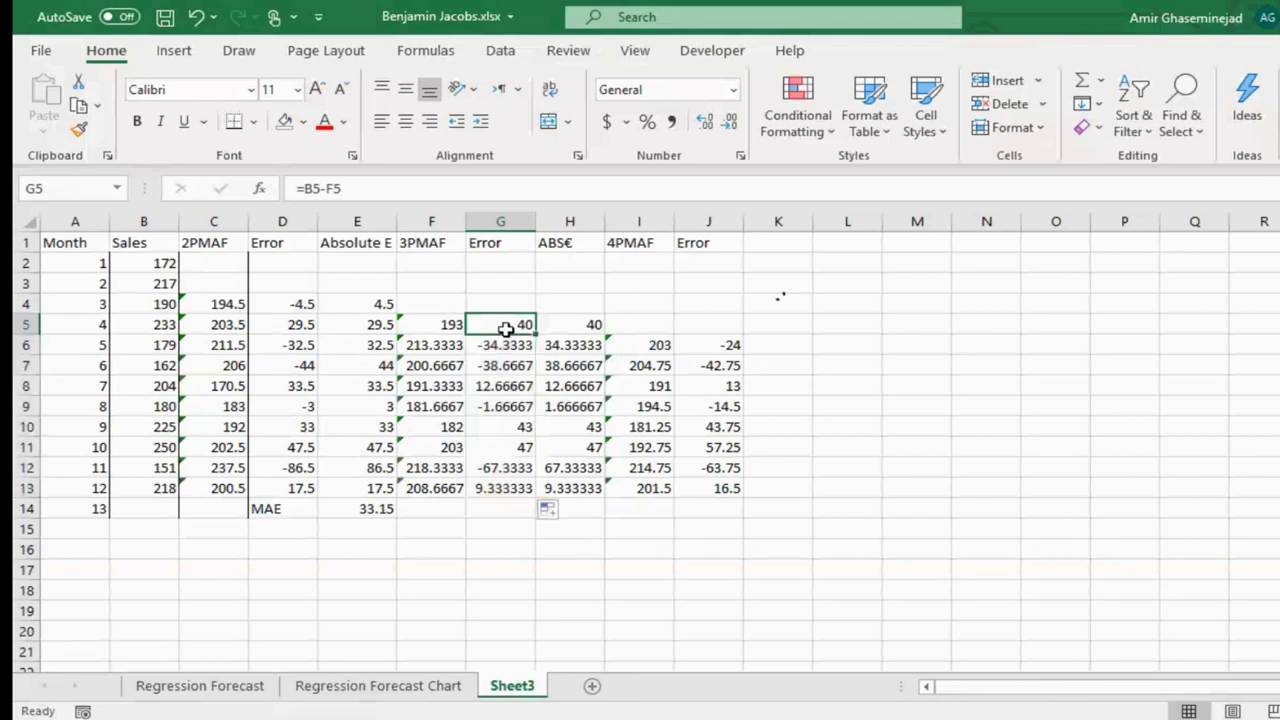
left_click(570, 325)
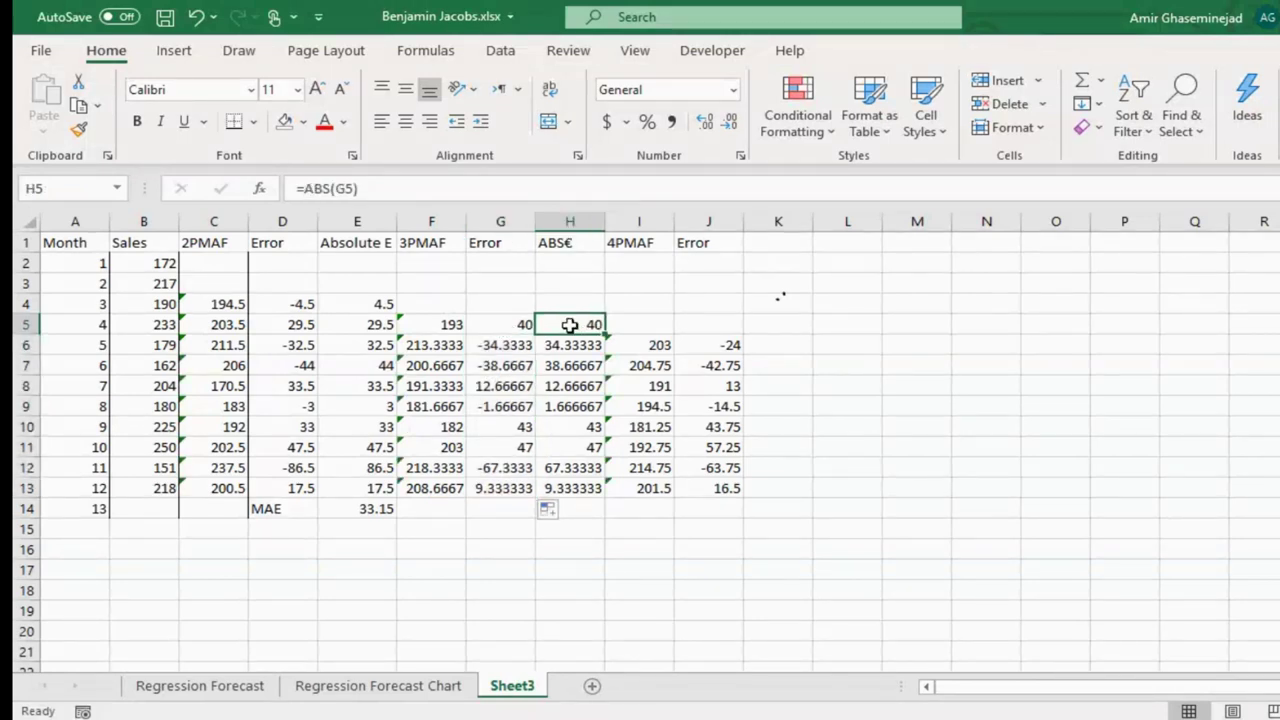
left_click_drag(608, 346, 586, 500)
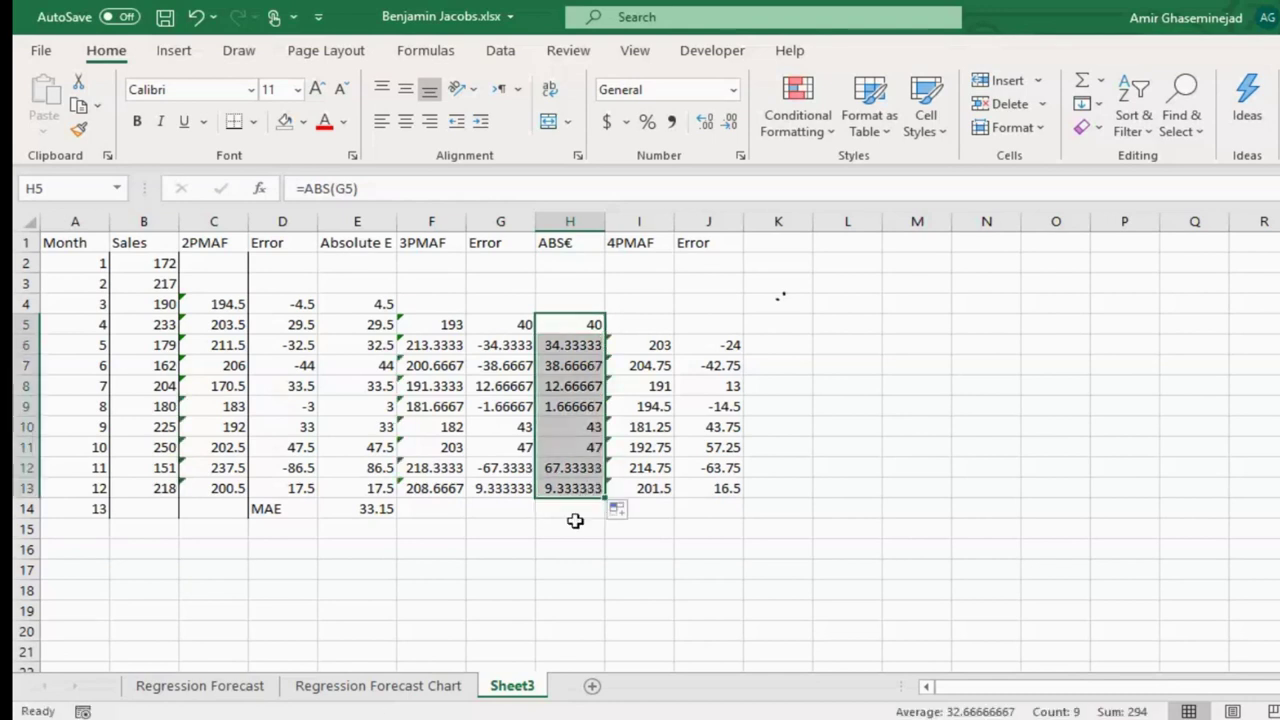
- Label G14 'MAE', enter =AVERAGE(H5:H13) in H14 (32.66667), and type ABS(E) in K1
left_click(511, 512)
type("MAE")
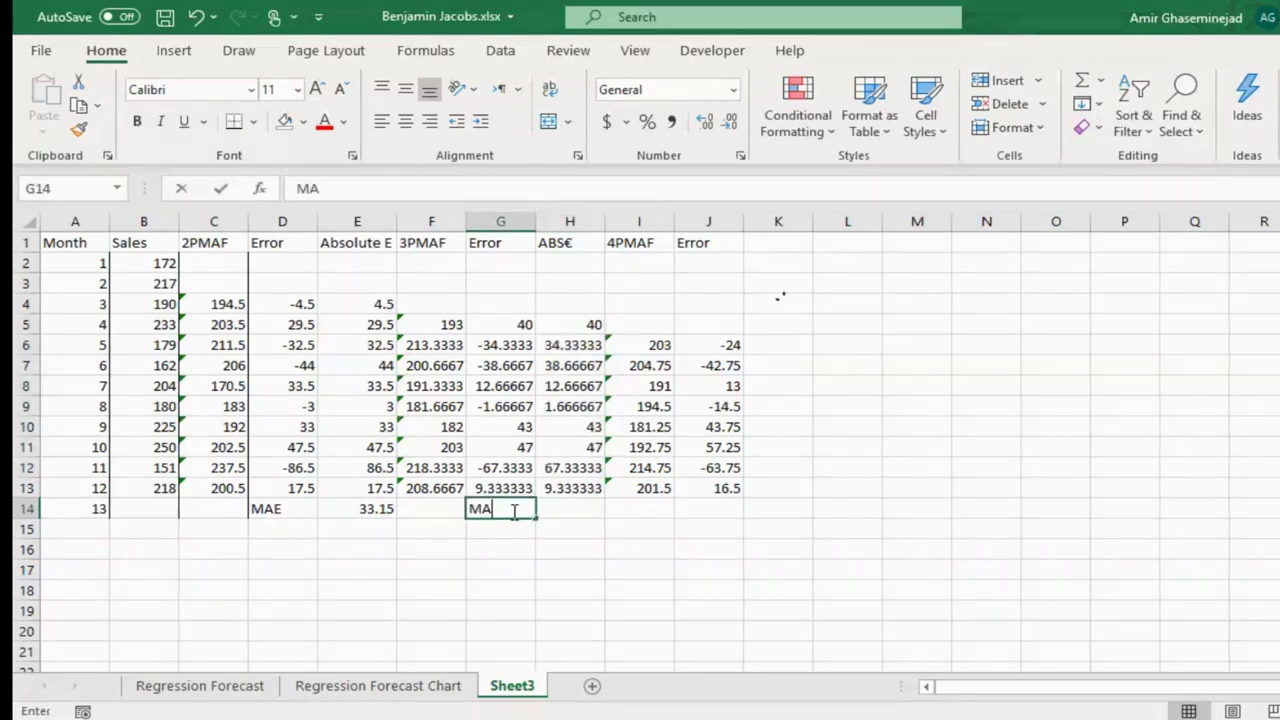
left_click(596, 516)
type("=average(")
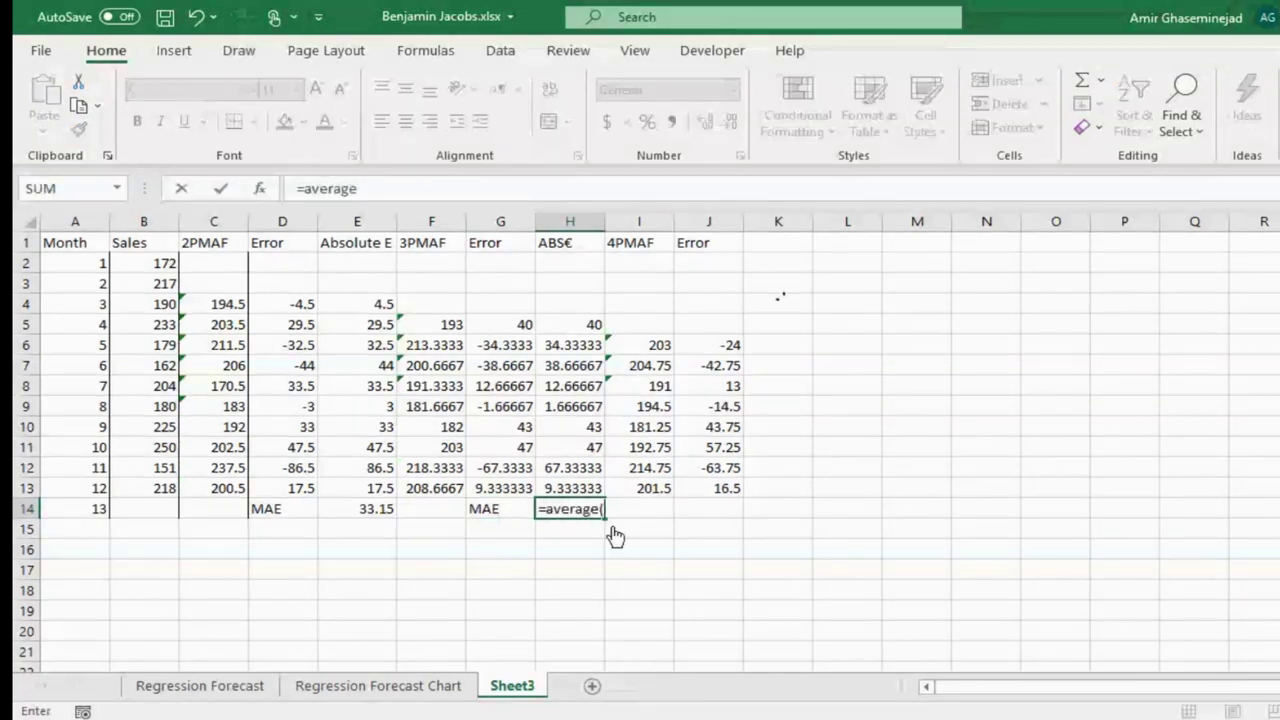
left_click_drag(586, 329, 579, 488)
key("Return")
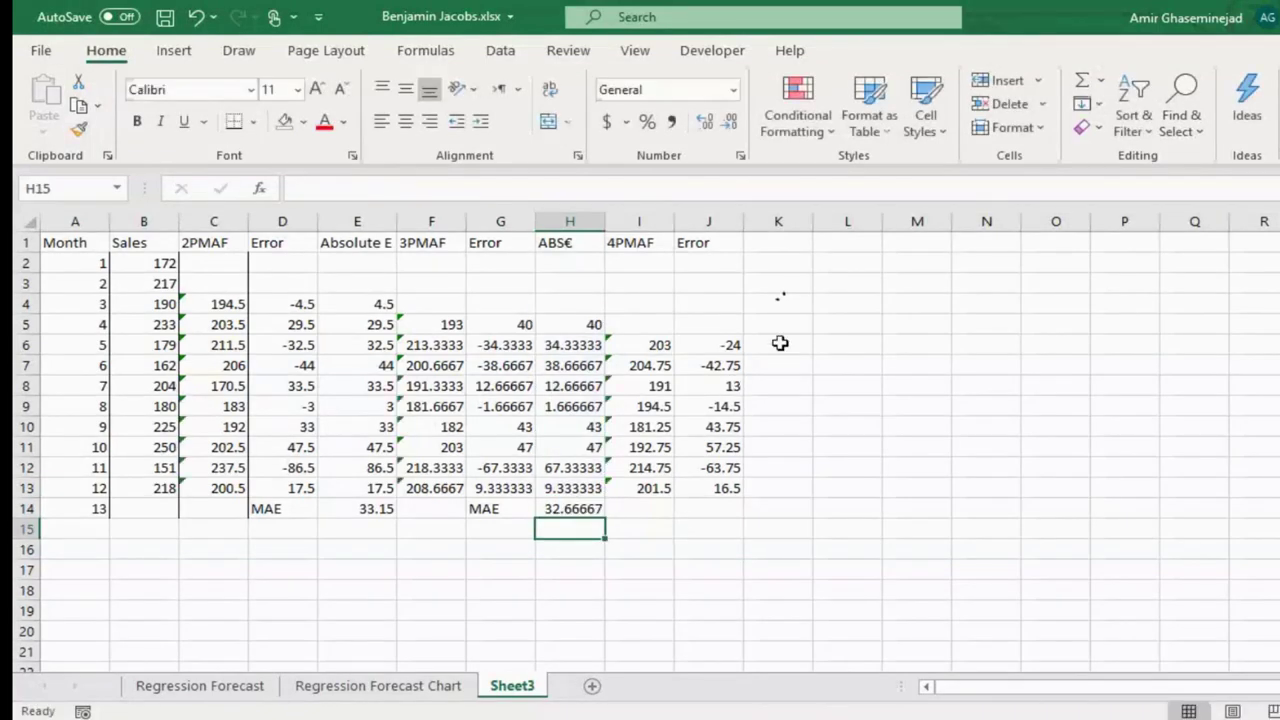
left_click(788, 250)
type("ABS(E)")
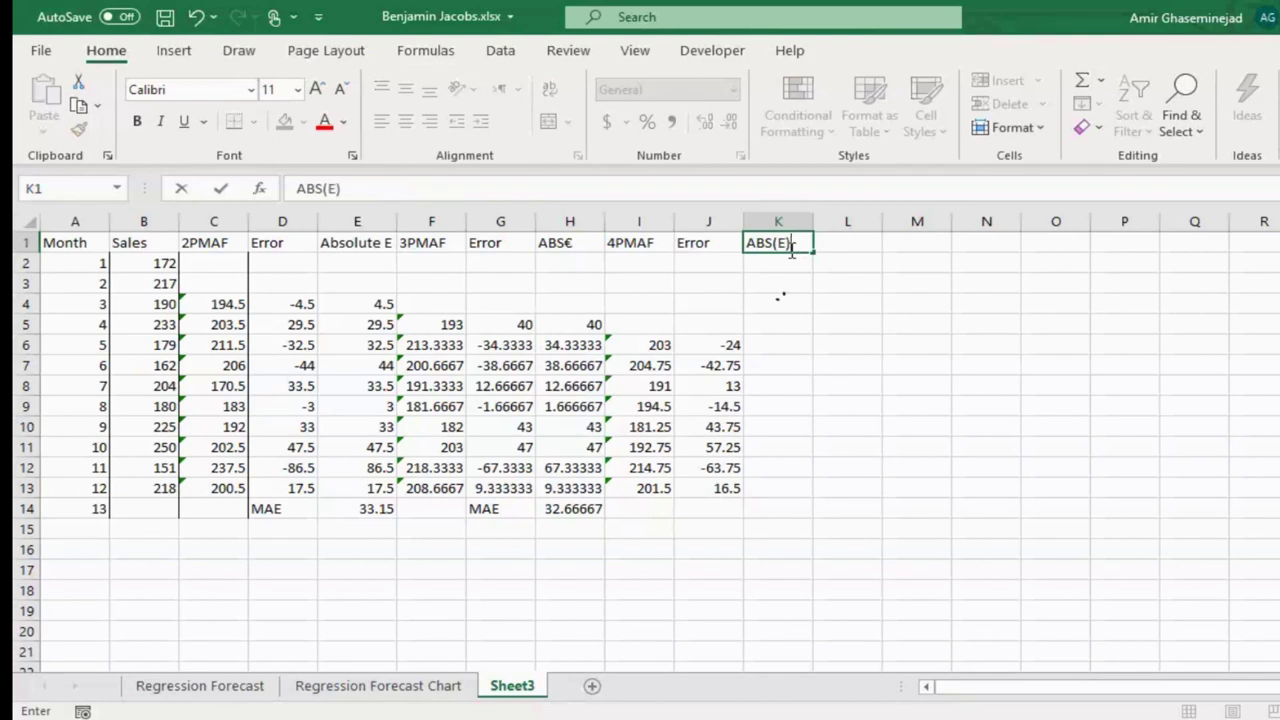
- Commit the K1 header, enter =ABS(J6) in K6 and fill it down to K13
key("Return")
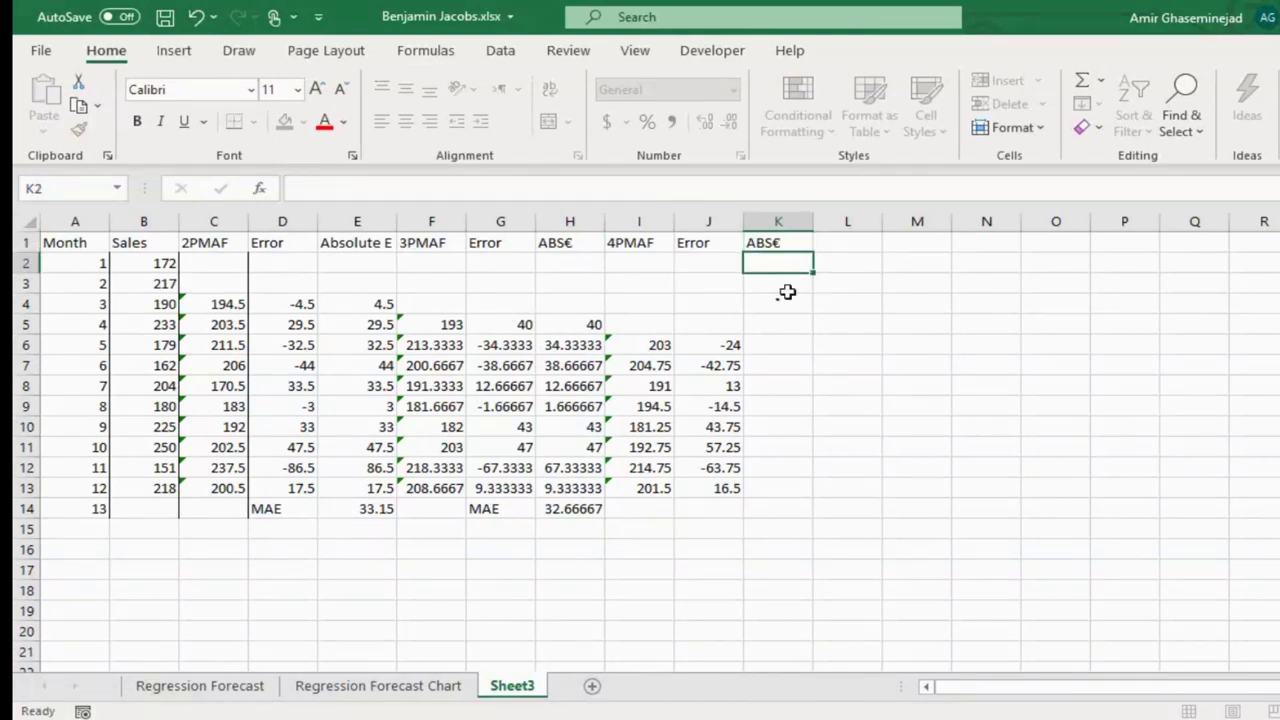
left_click(771, 347)
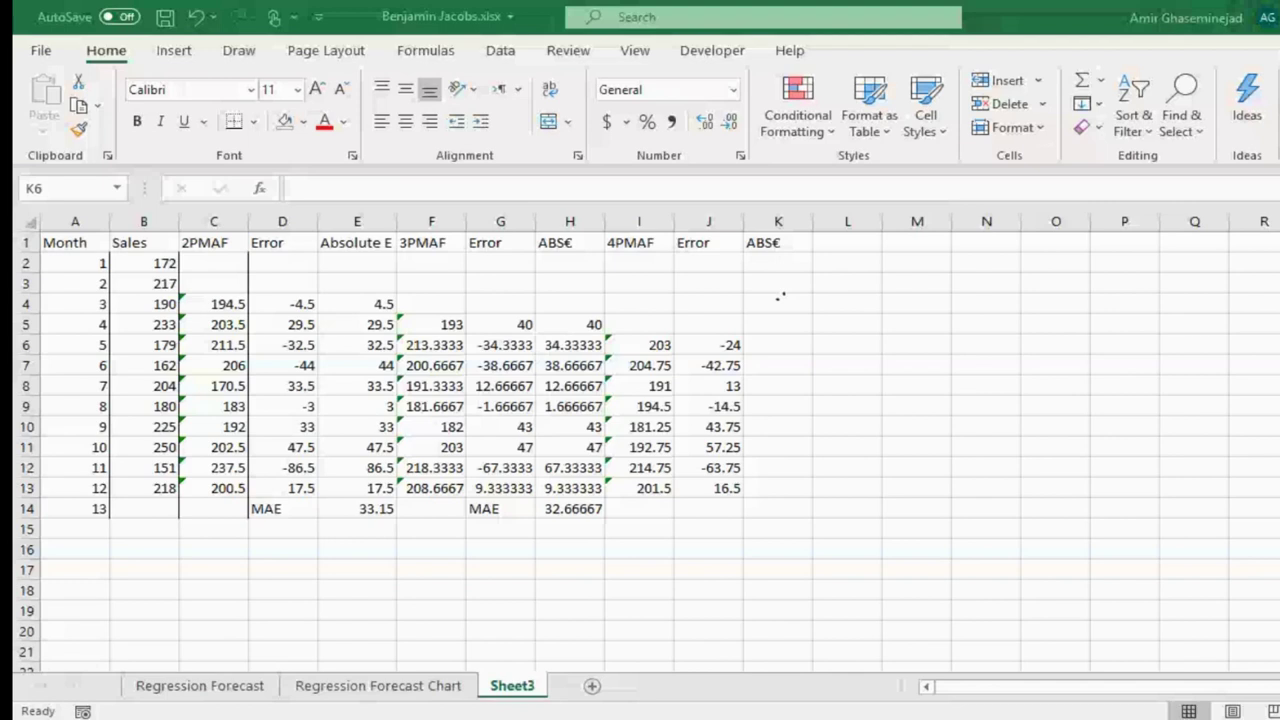
left_click(728, 347)
left_click(762, 344)
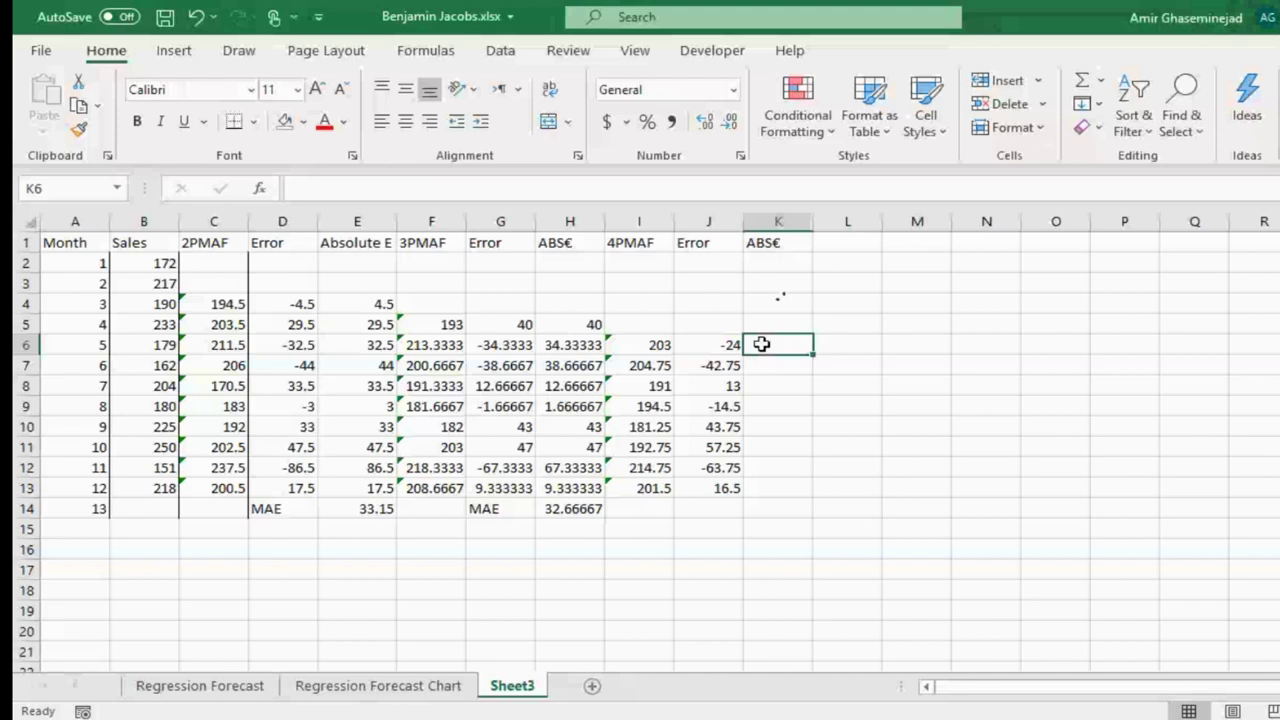
type("=abs(")
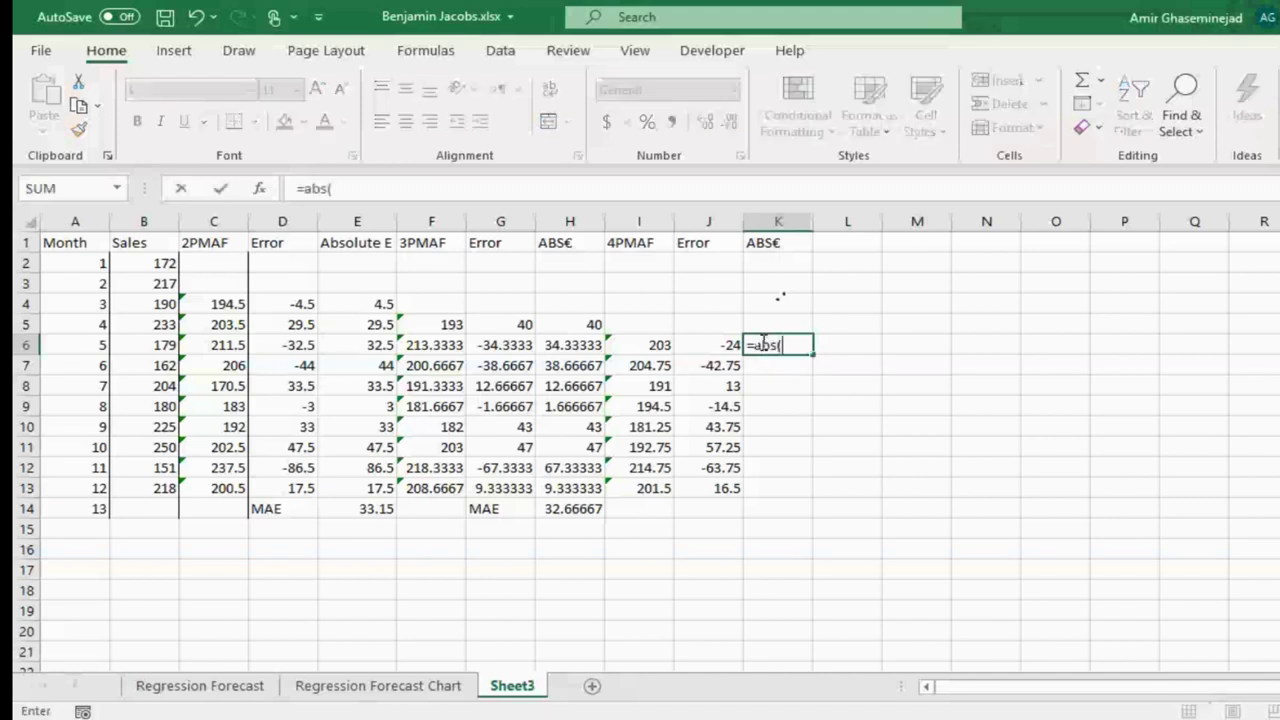
left_click(727, 344)
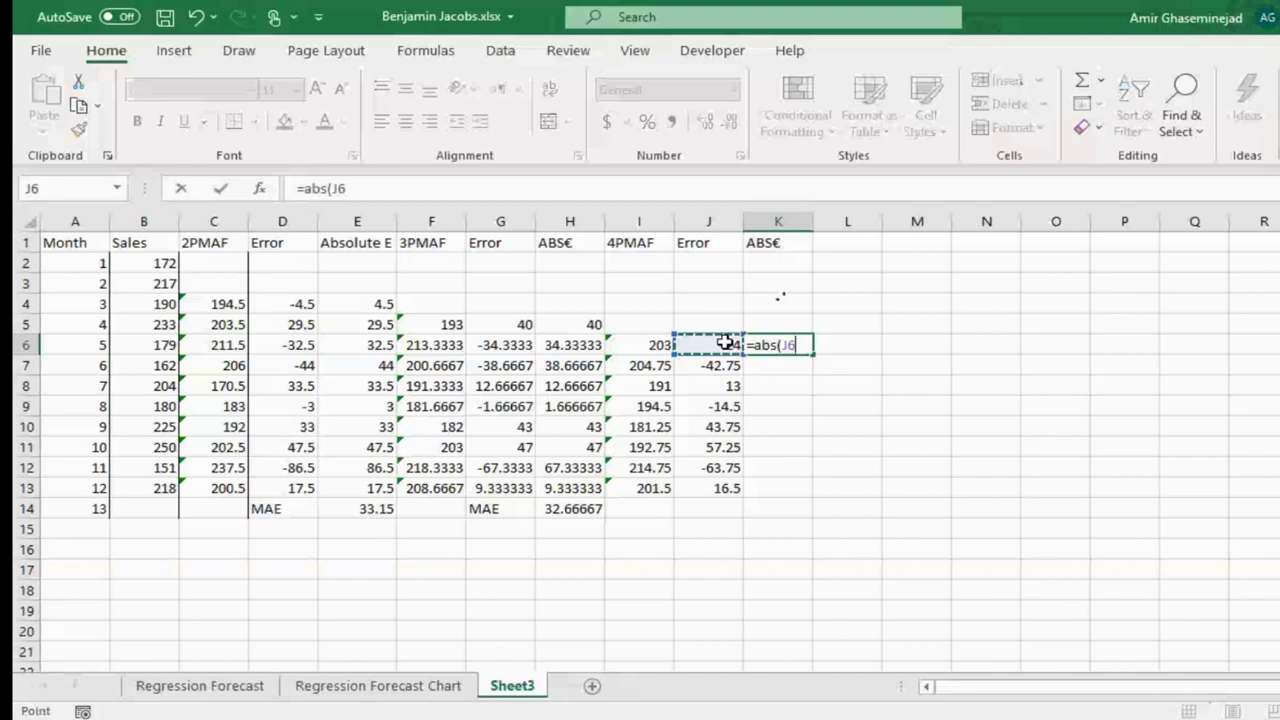
type(")")
key("Return")
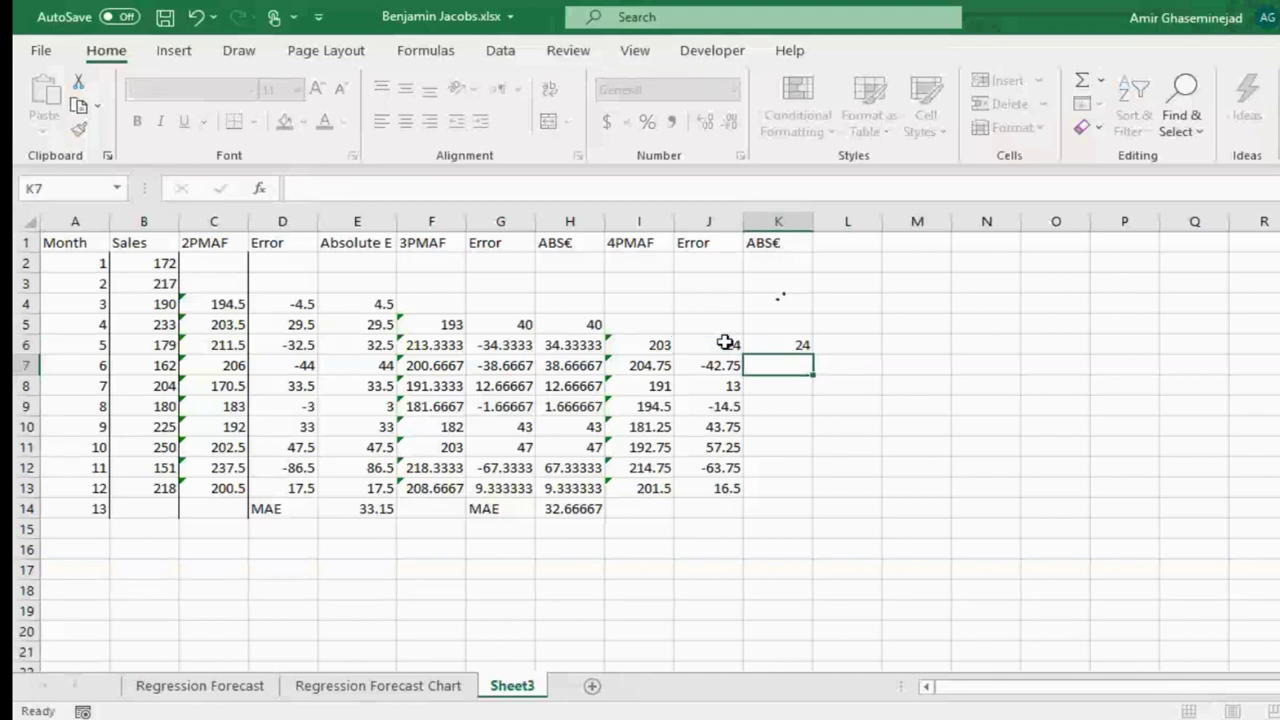
left_click(786, 344)
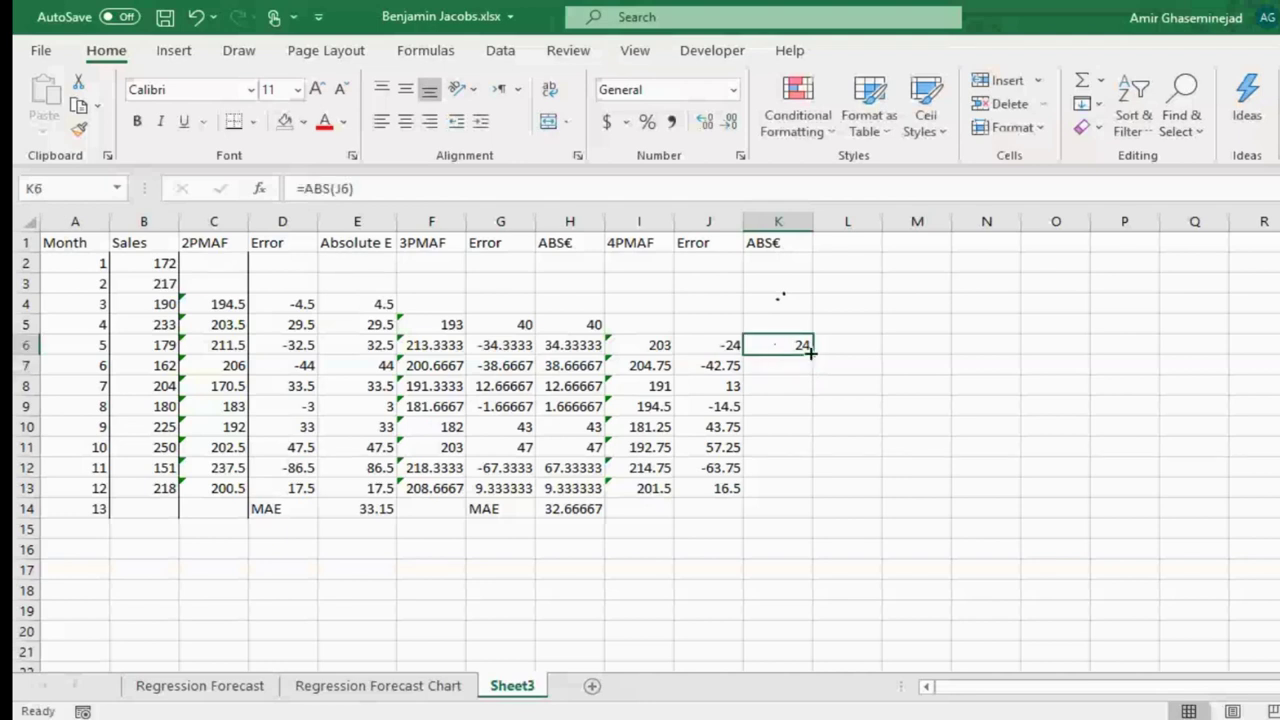
left_click_drag(810, 352, 798, 490)
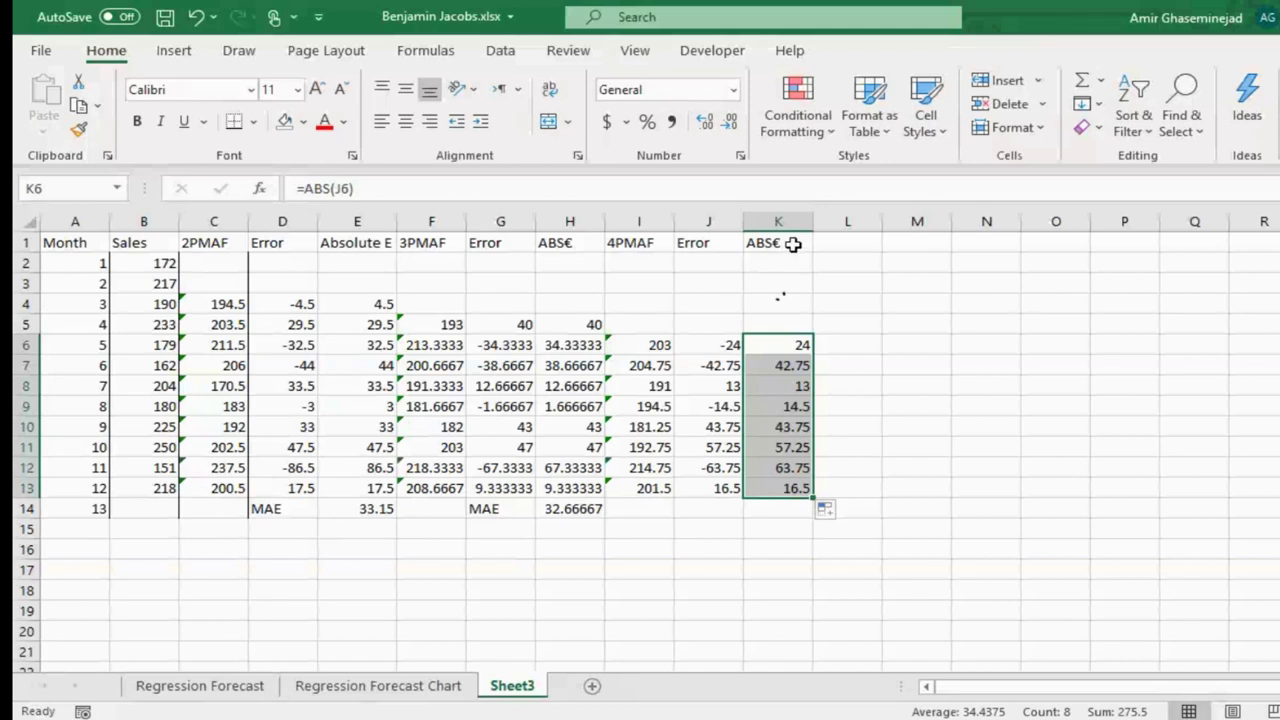
- Correct the K1 header from 'ABS€' to 'ABS(E)'
left_click(790, 243)
left_click(512, 187)
key("BackSpace")
type("(E)")
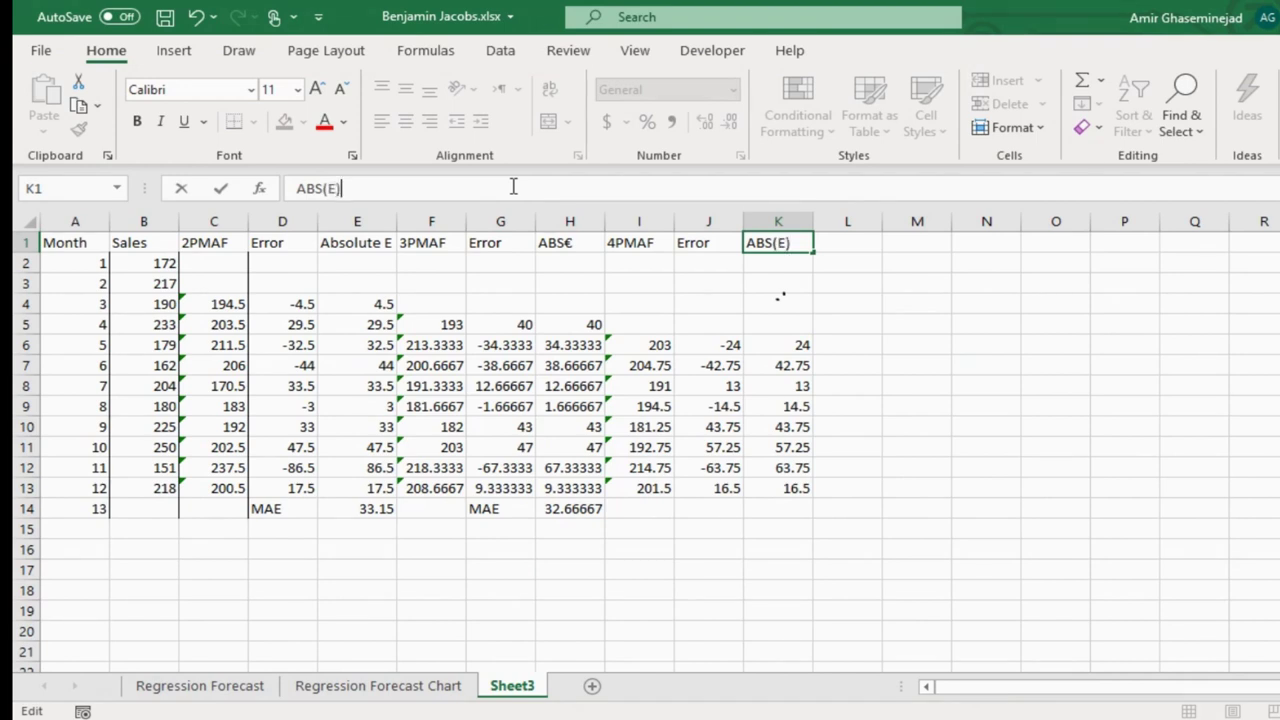
key("Return")
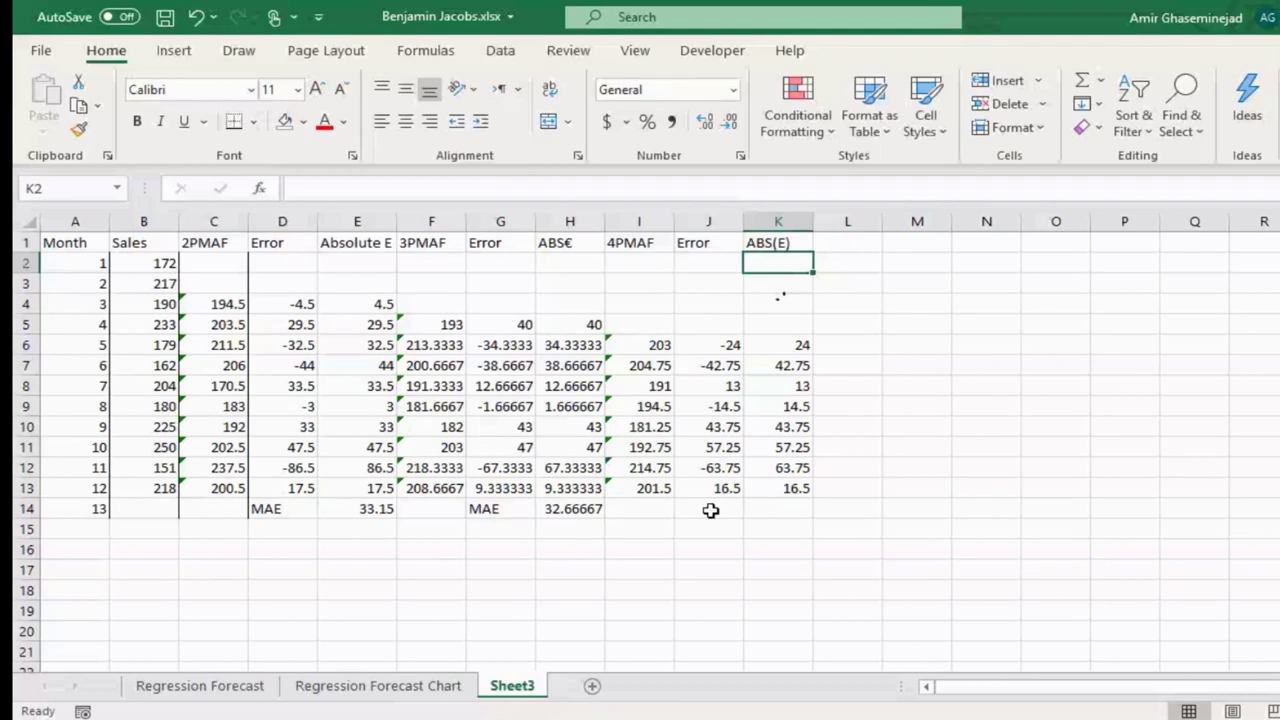
left_click(710, 511)
- Label J14 'MAE' and enter =AVERAGE(K6:K13) in K14, giving 34.4375
type("MAE")
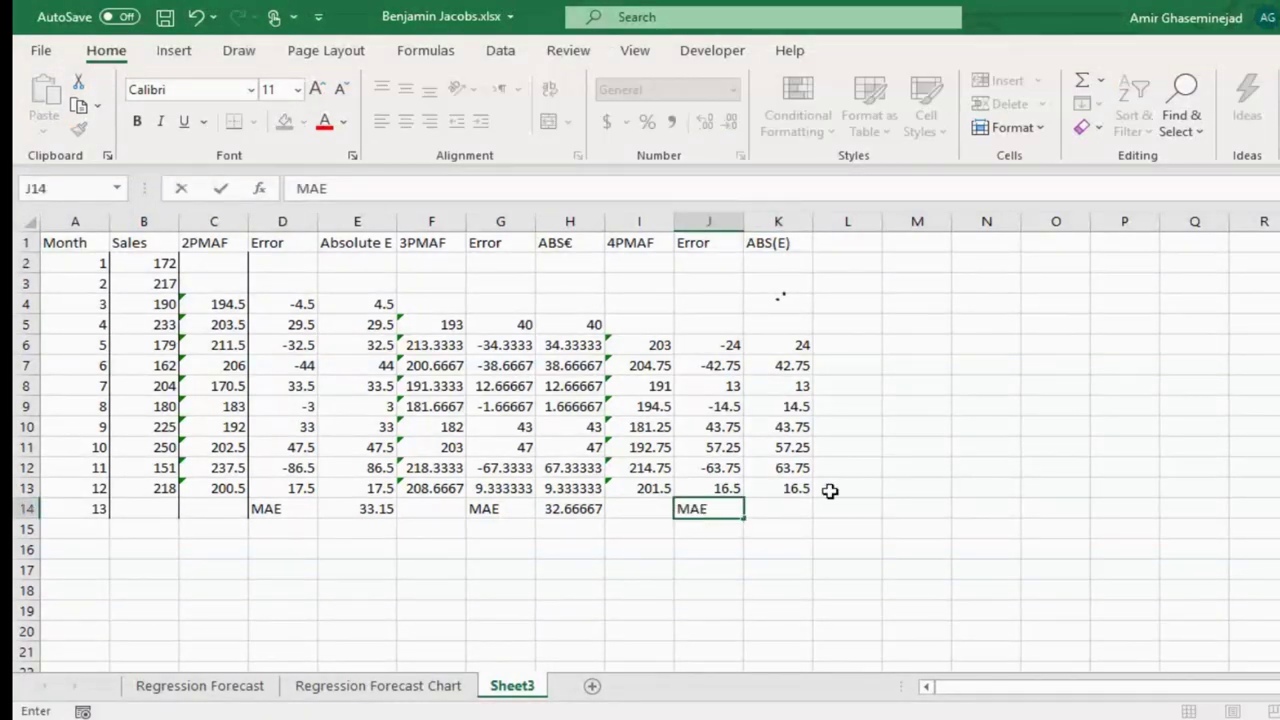
left_click(784, 509)
type("=Av")
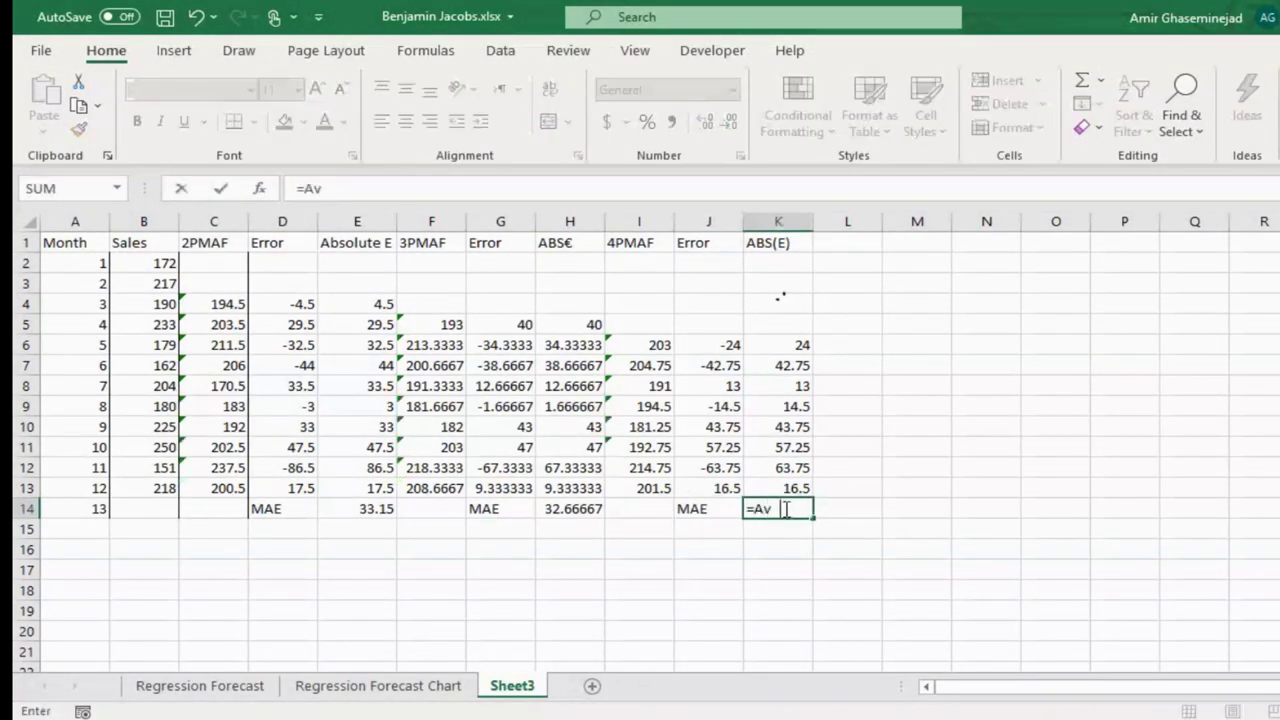
type("erage(")
left_click_drag(773, 344, 775, 487)
key("Return")
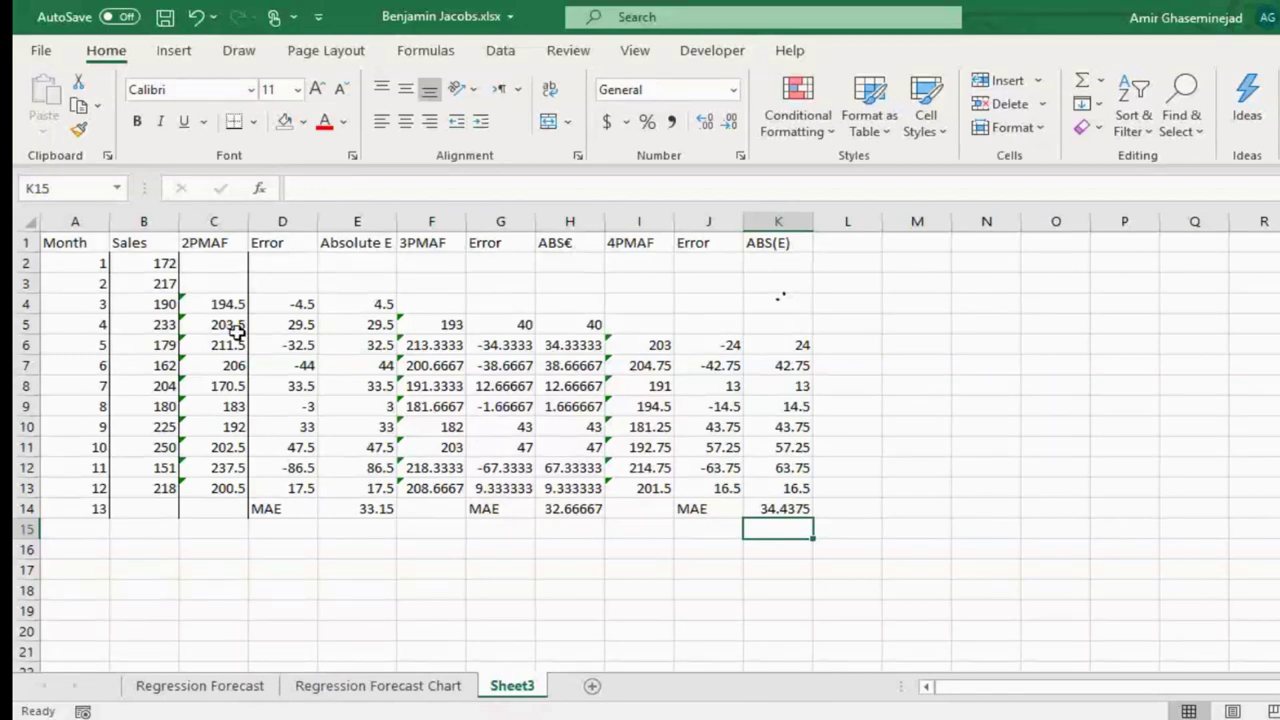
- Shade the 2-period block C1:E13 light gold
left_click_drag(211, 246, 337, 482)
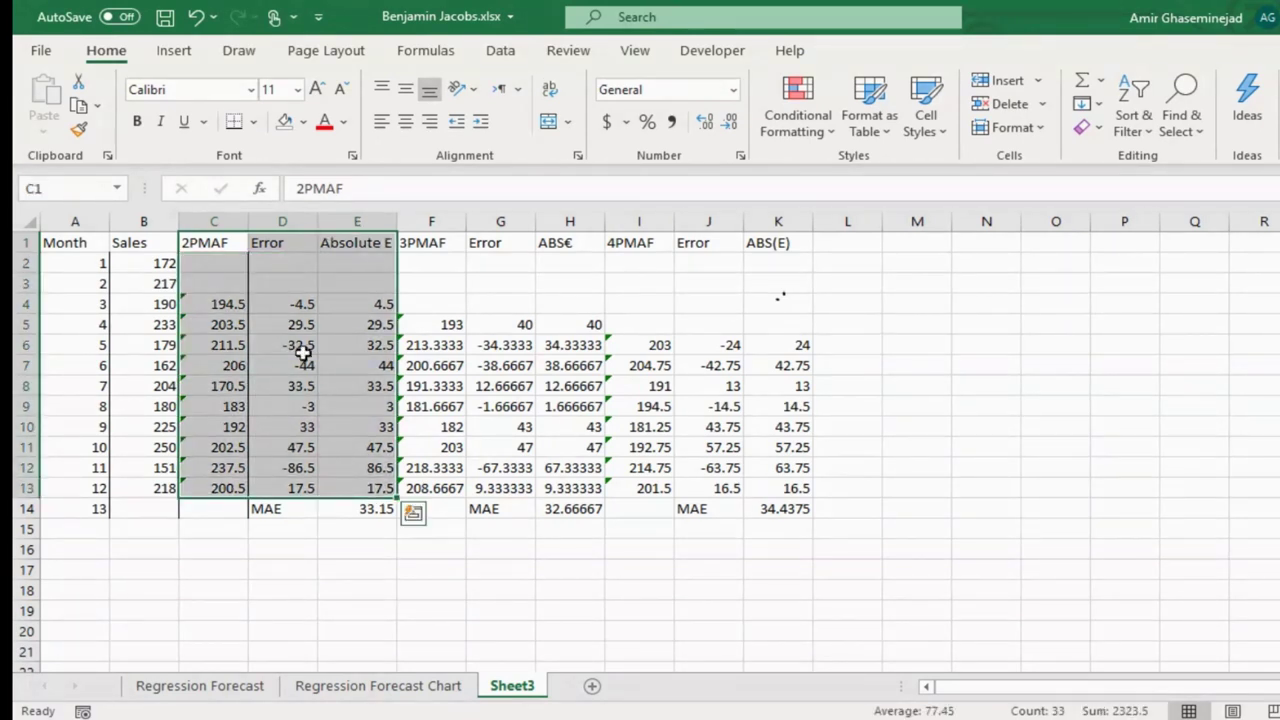
left_click(304, 121)
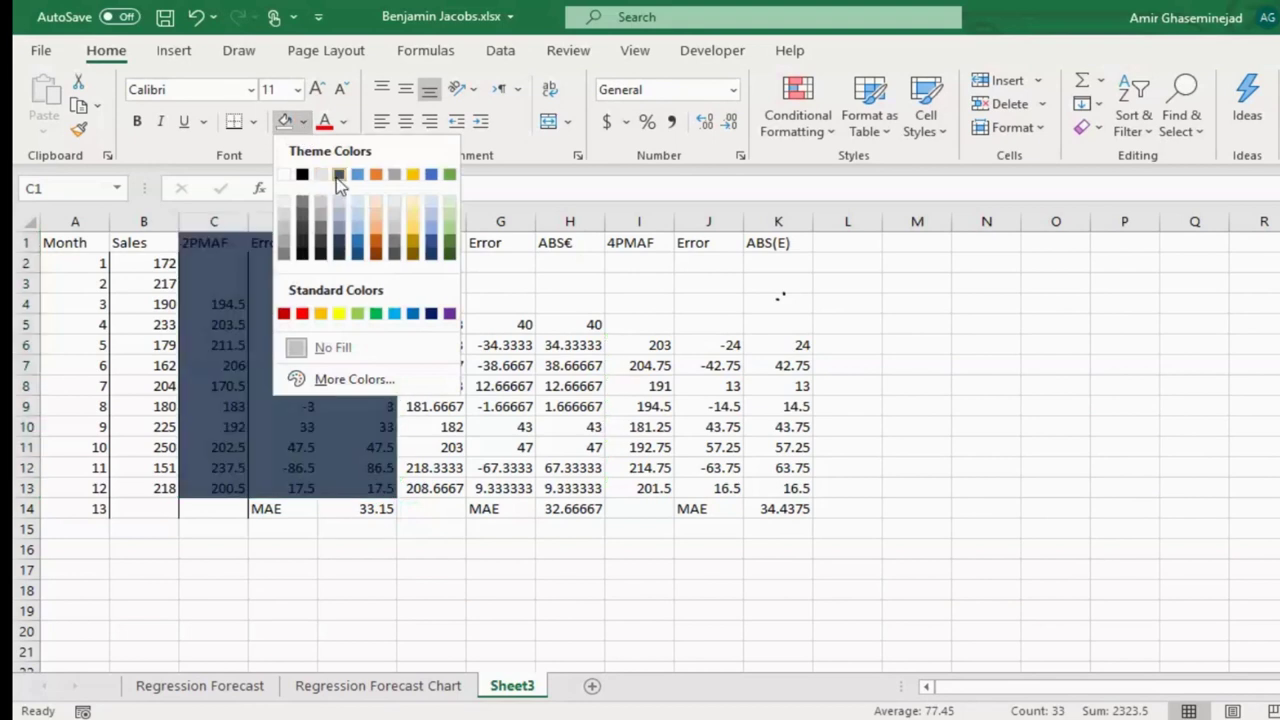
left_click(413, 210)
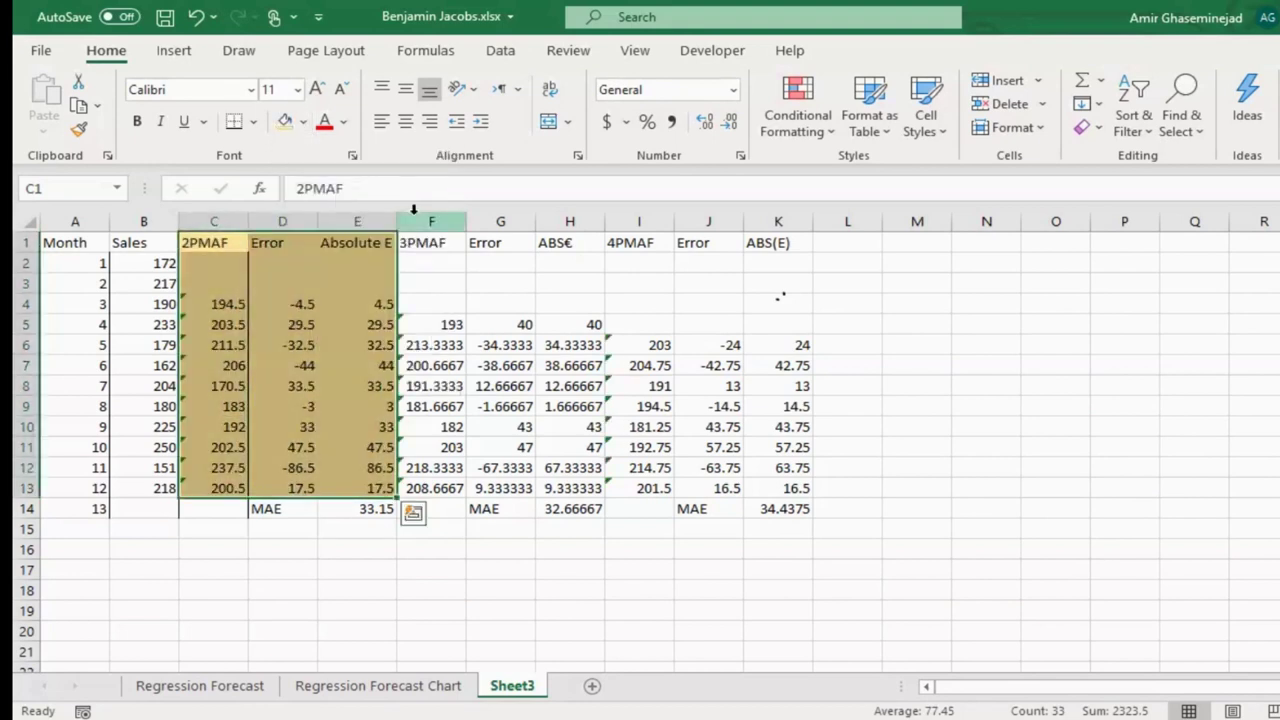
left_click(363, 509)
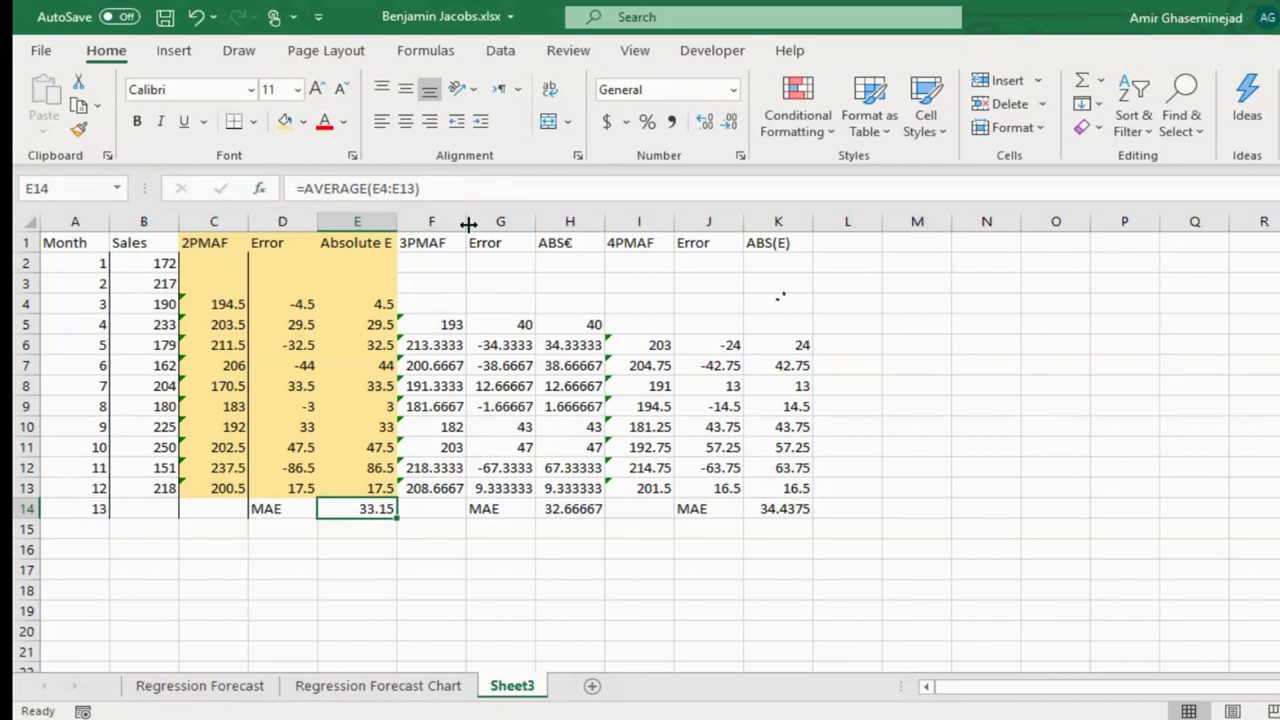
- Shade the 3-period block F1:H13 green, leaving H14's fill unchanged
left_click_drag(424, 242, 570, 486)
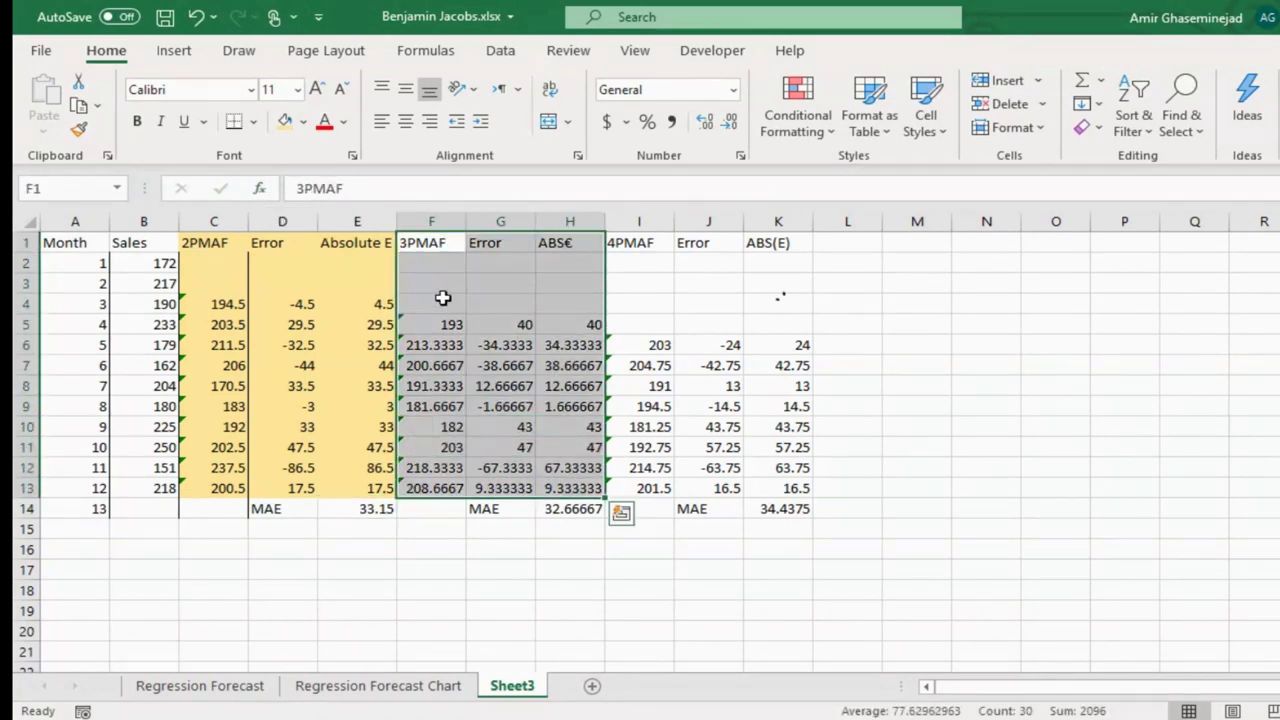
left_click(303, 121)
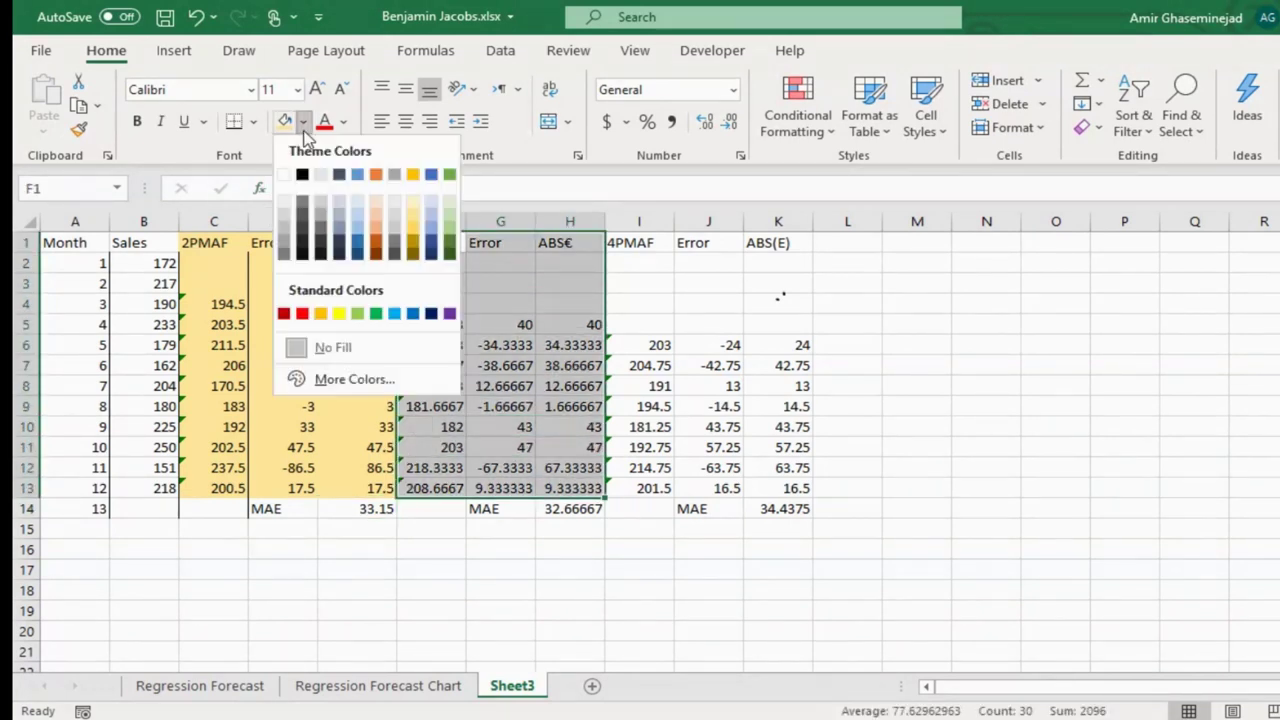
left_click(449, 214)
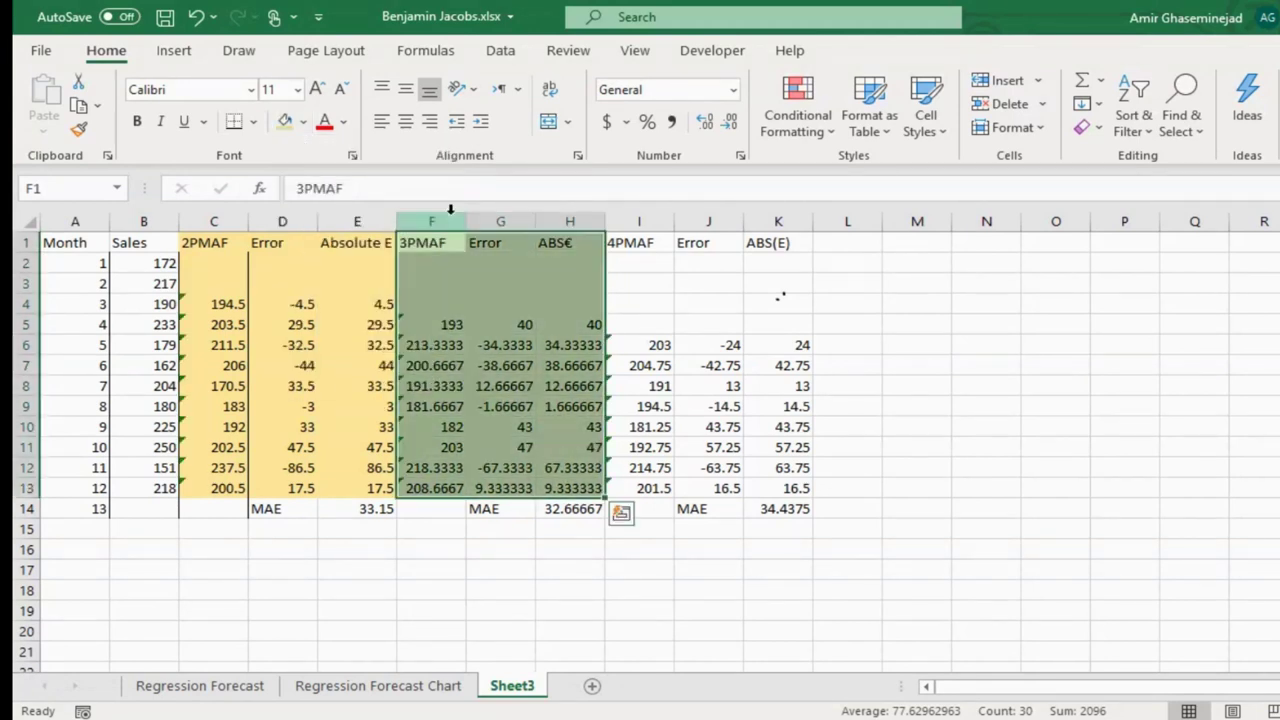
left_click(563, 509)
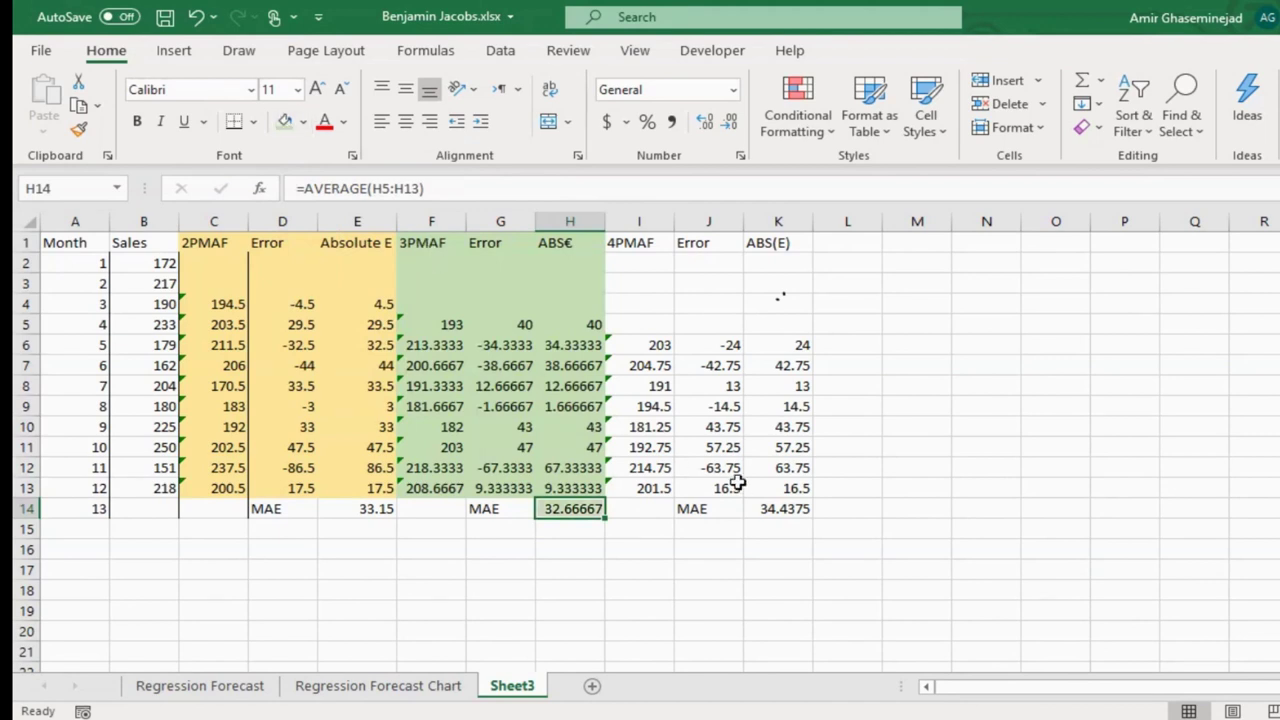
left_click(303, 121)
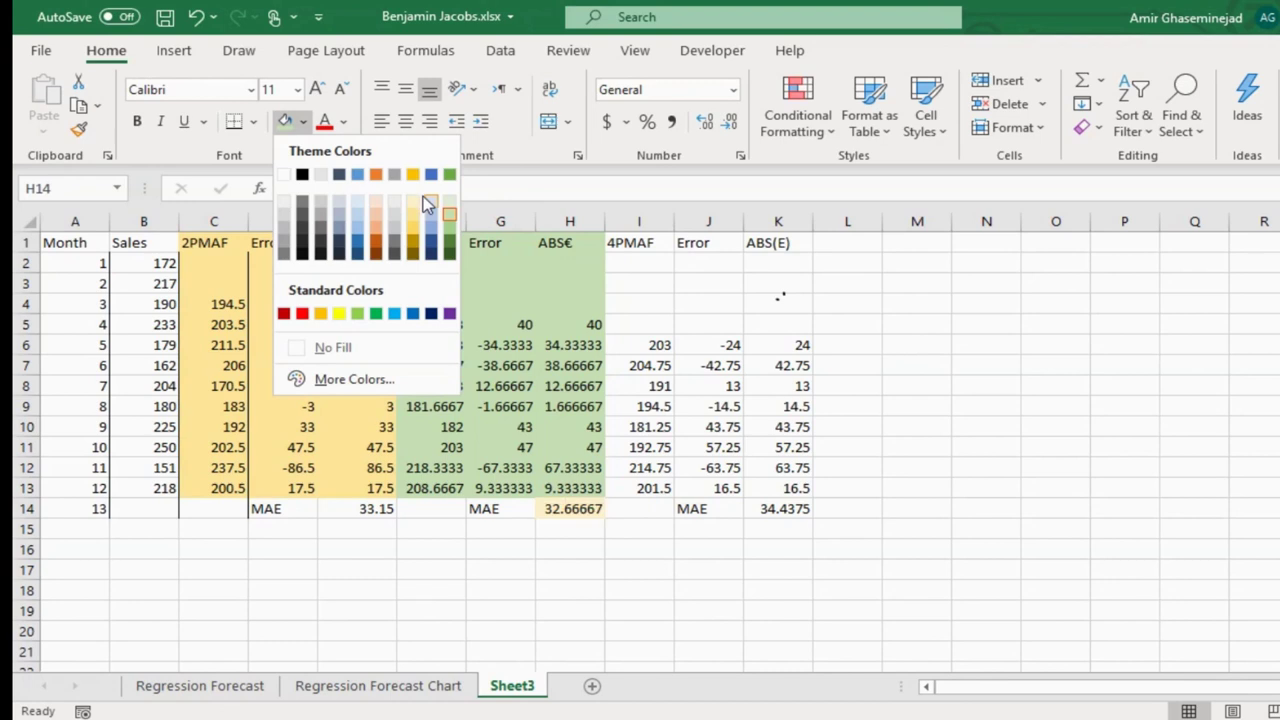
key("Escape")
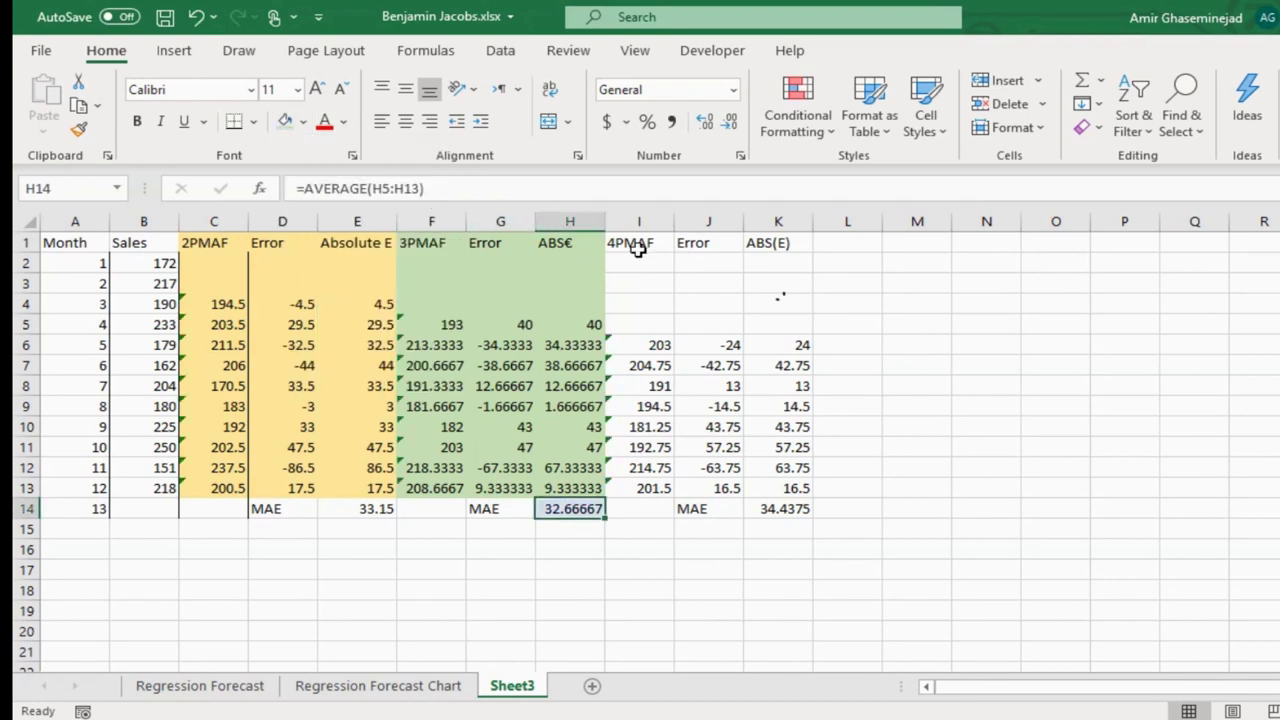
left_click_drag(630, 242, 781, 482)
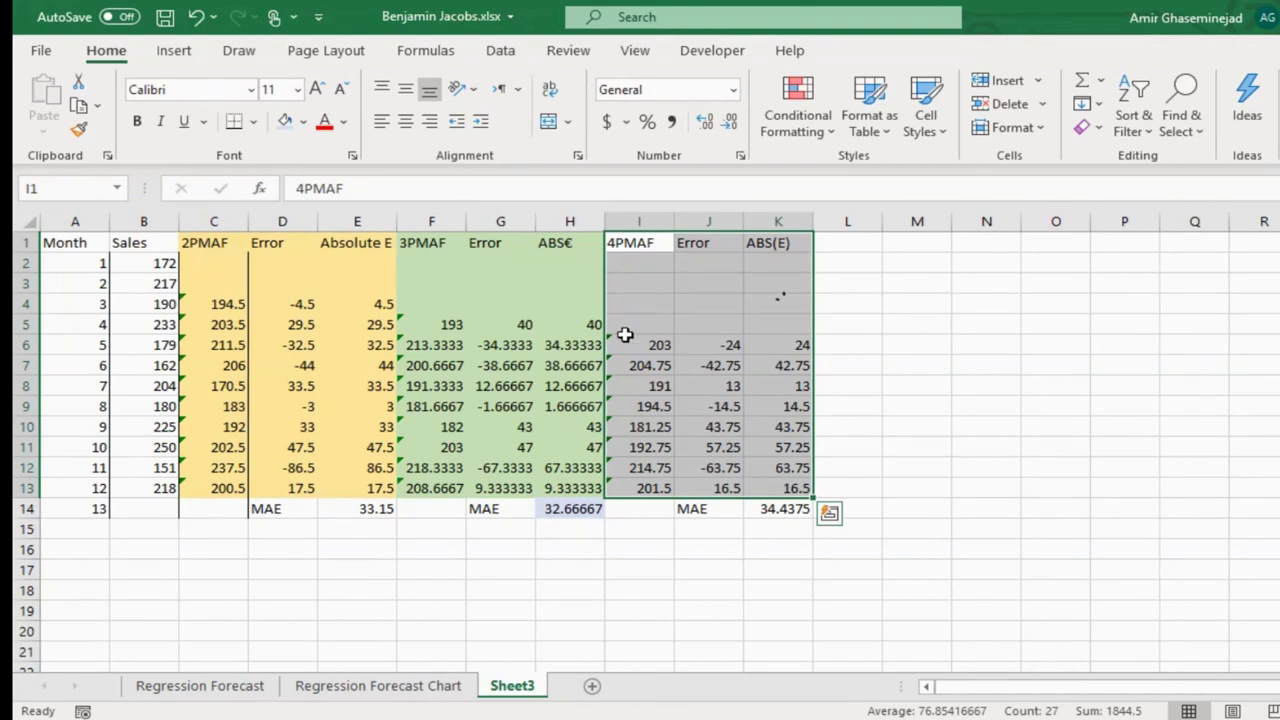
- Shade the 4-period block I1:K13 blue-grey and check the colour-coding
left_click(285, 124)
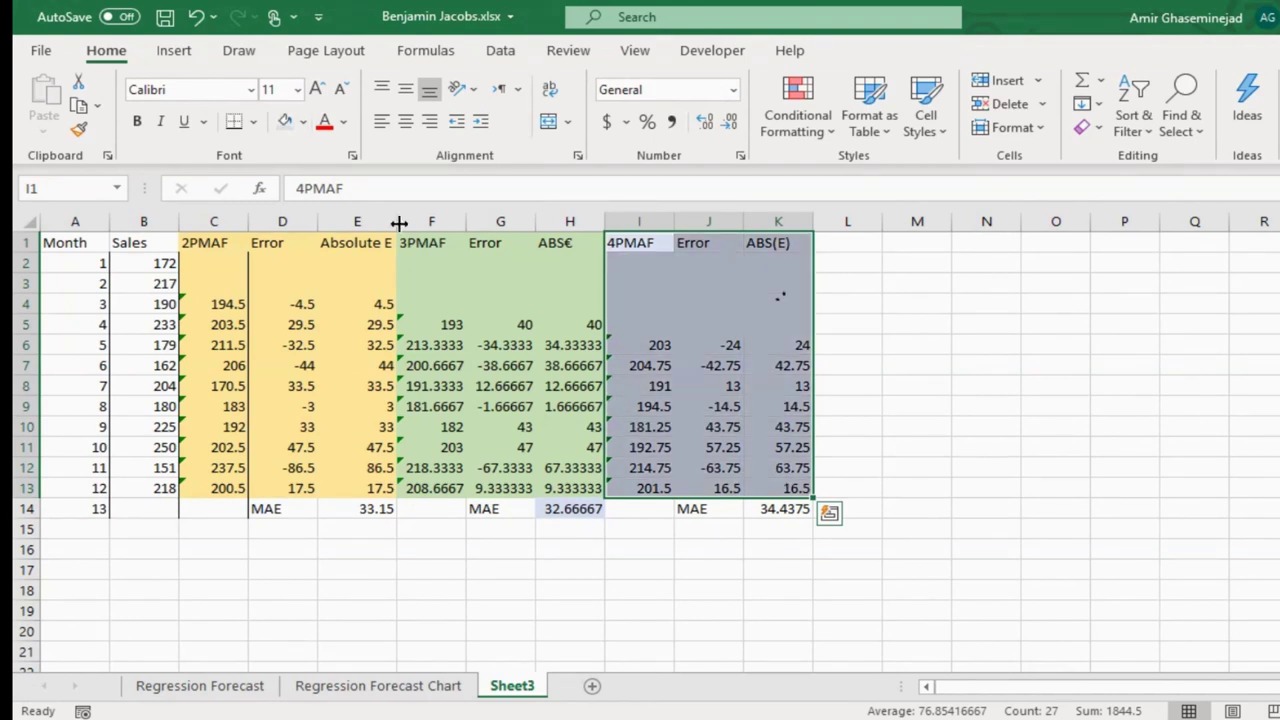
left_click(762, 509)
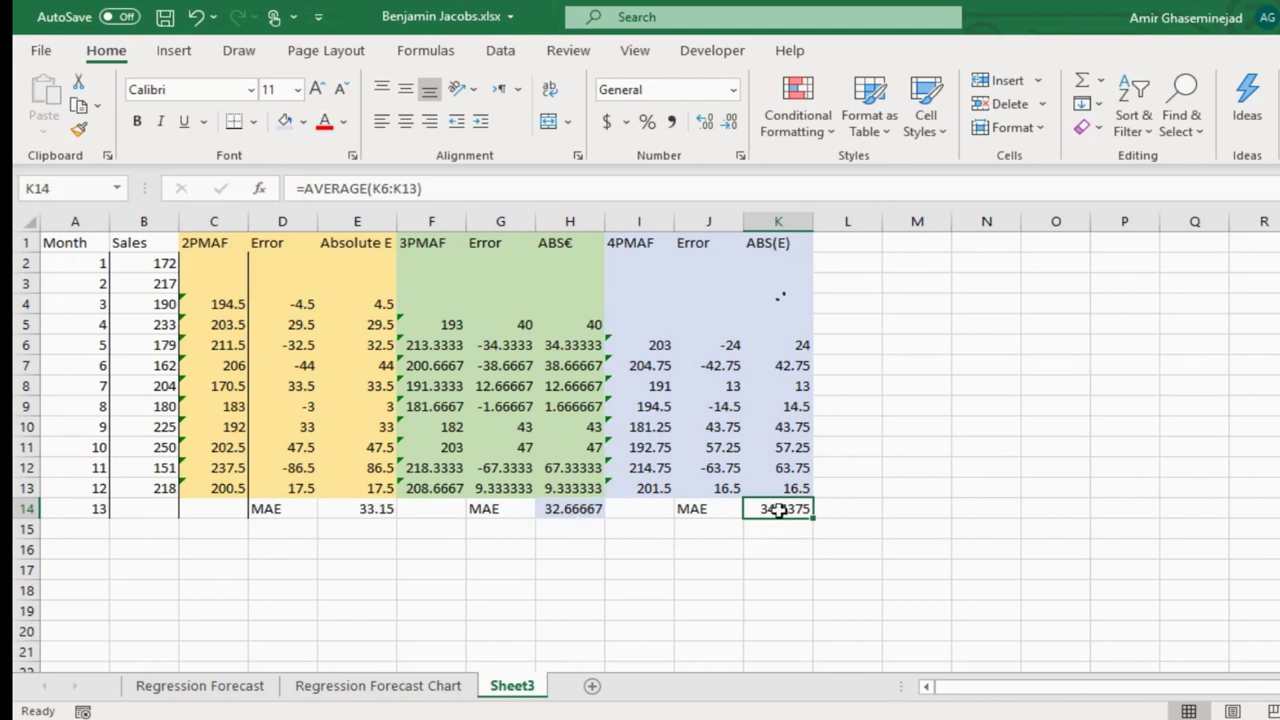
left_click(558, 509)
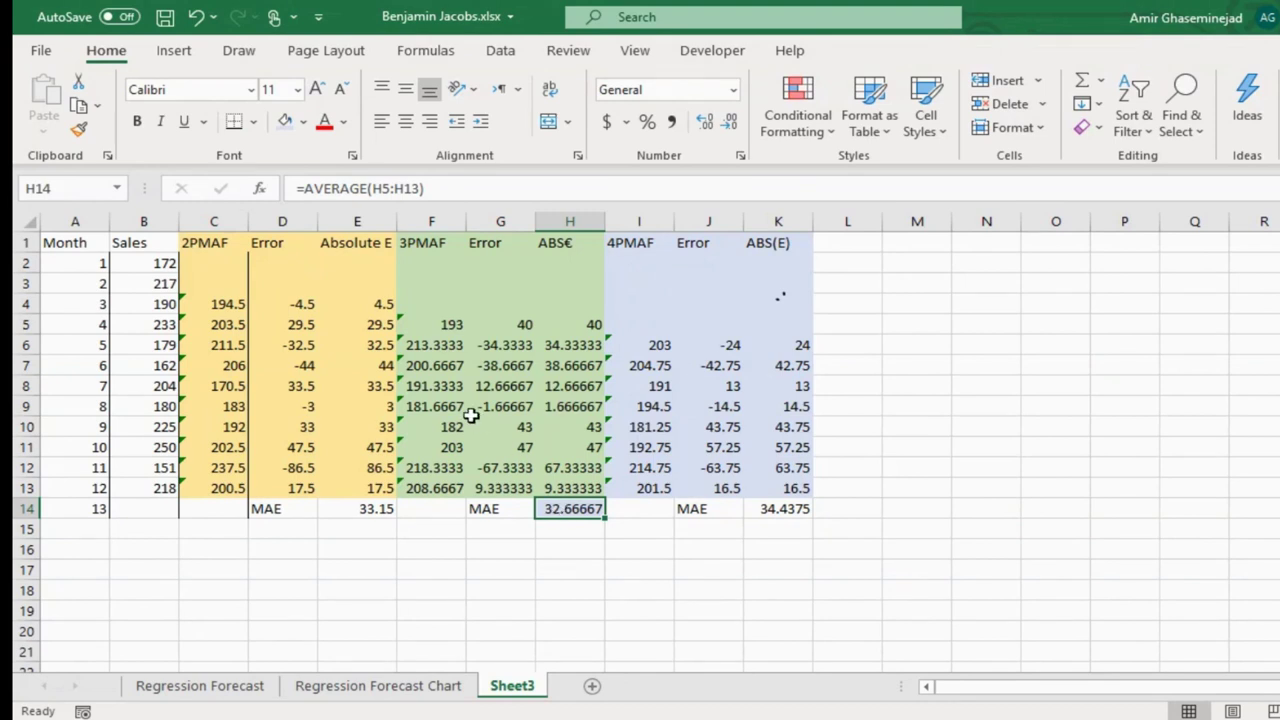
left_click(304, 122)
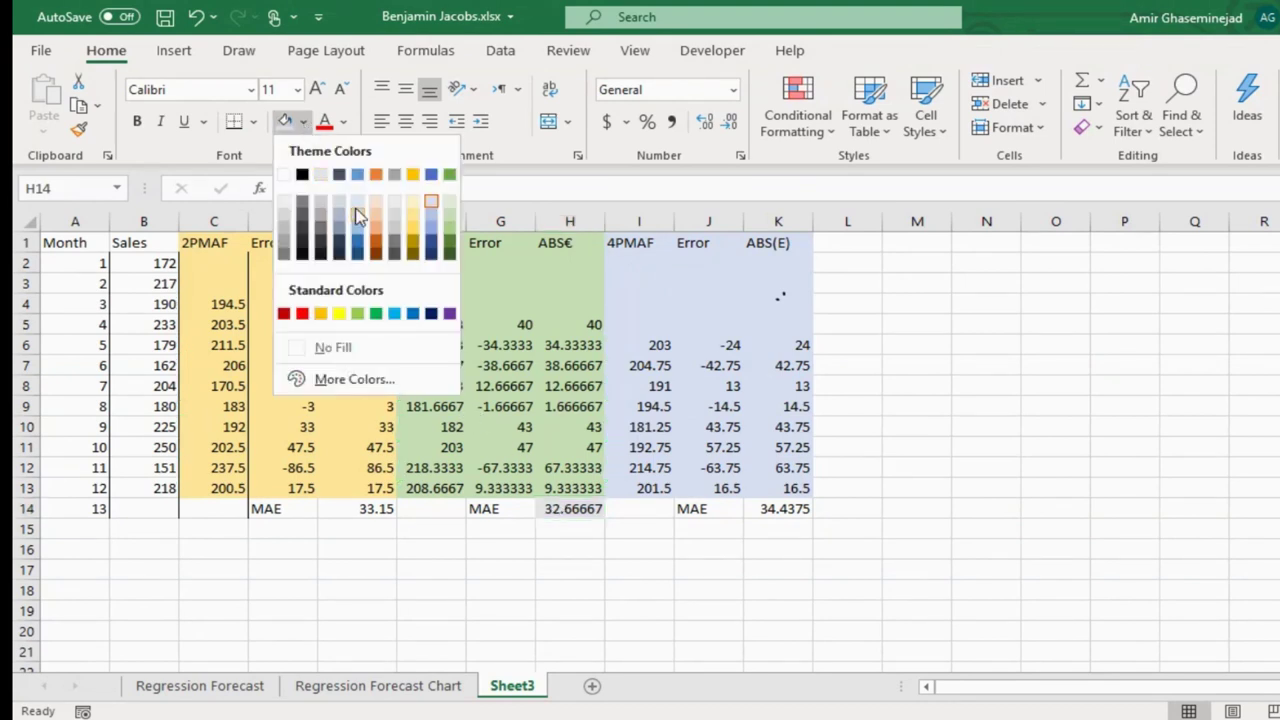
key("Escape")
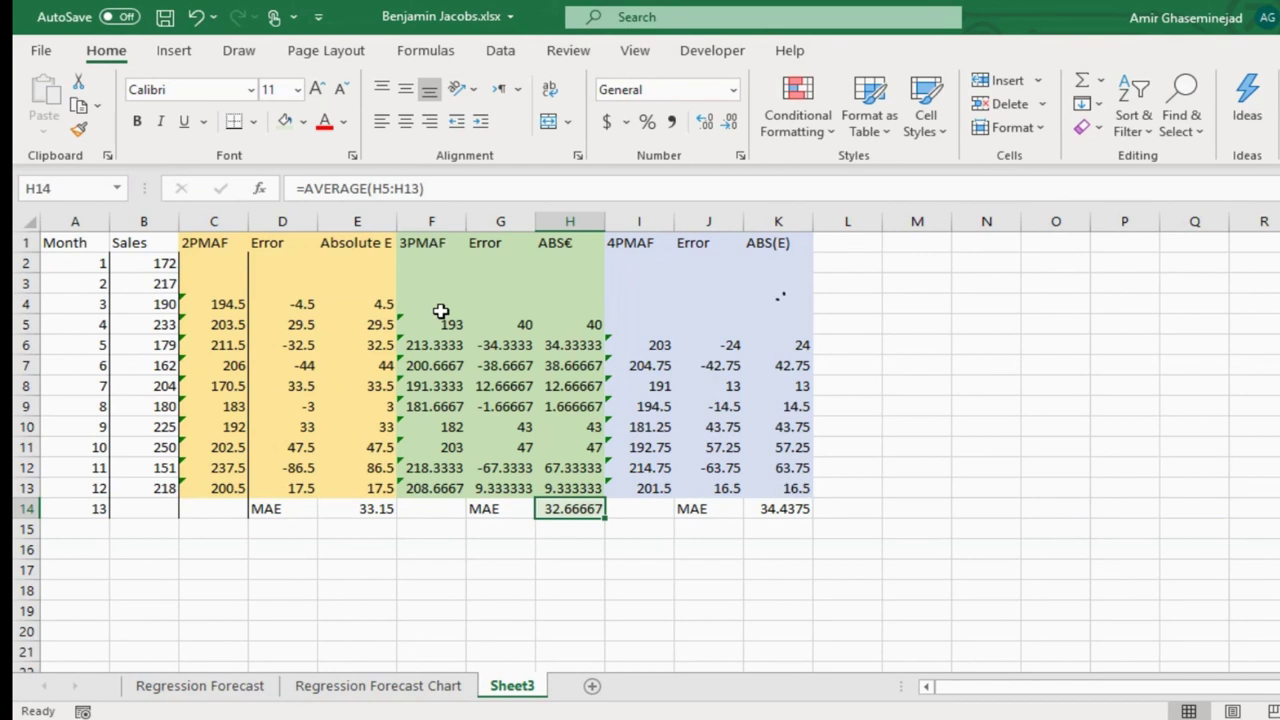
left_click(438, 513)
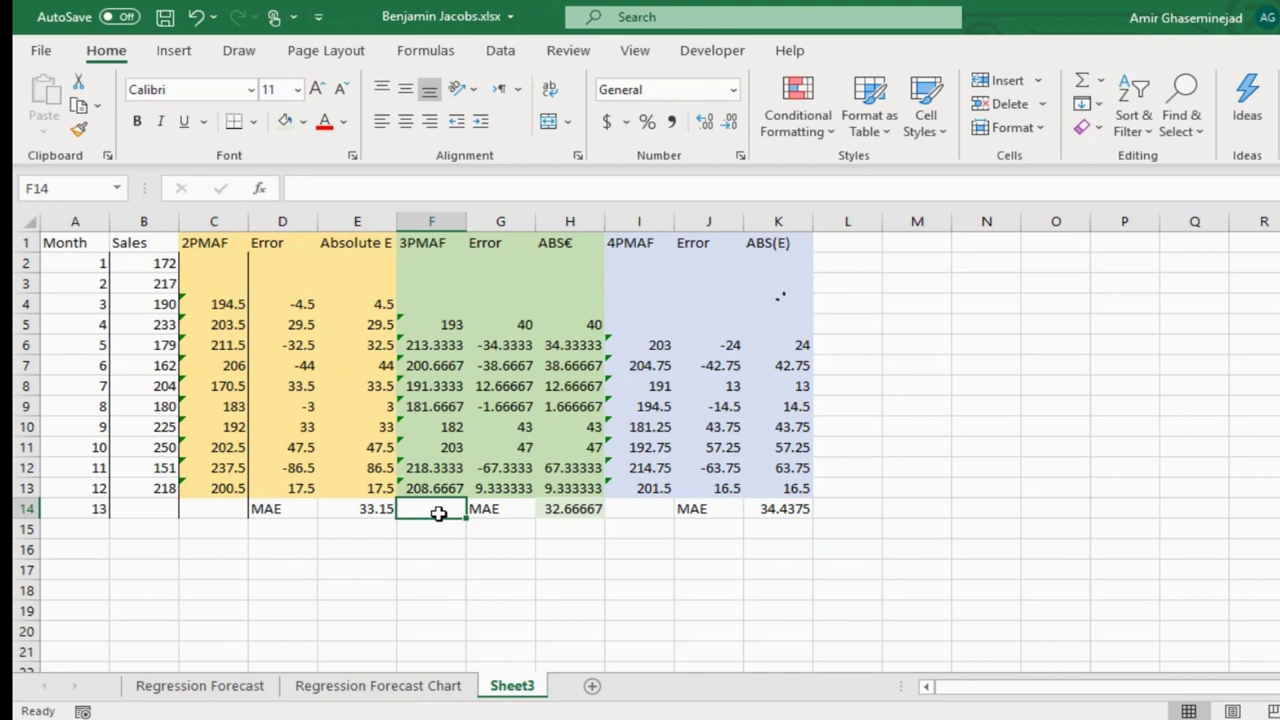
- Enter =AVERAGE(B11:B13) in F14 to forecast month 13 as 206.3333
type("=")
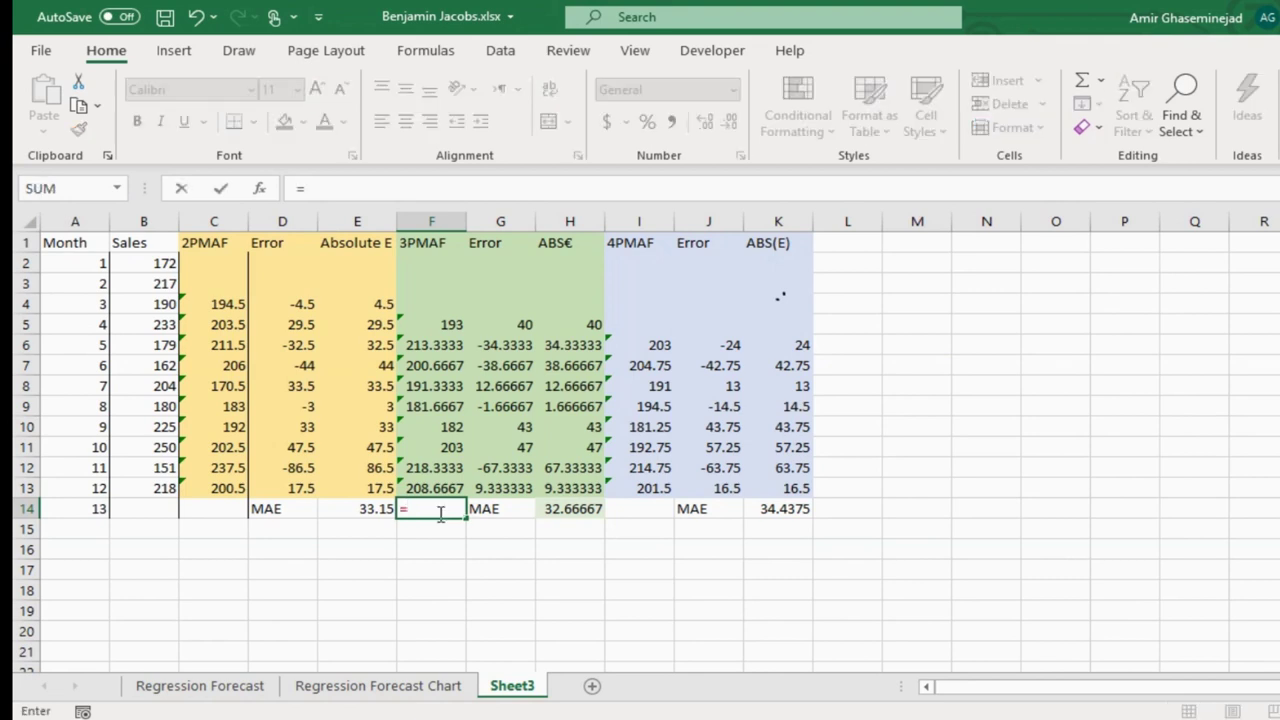
type("average(")
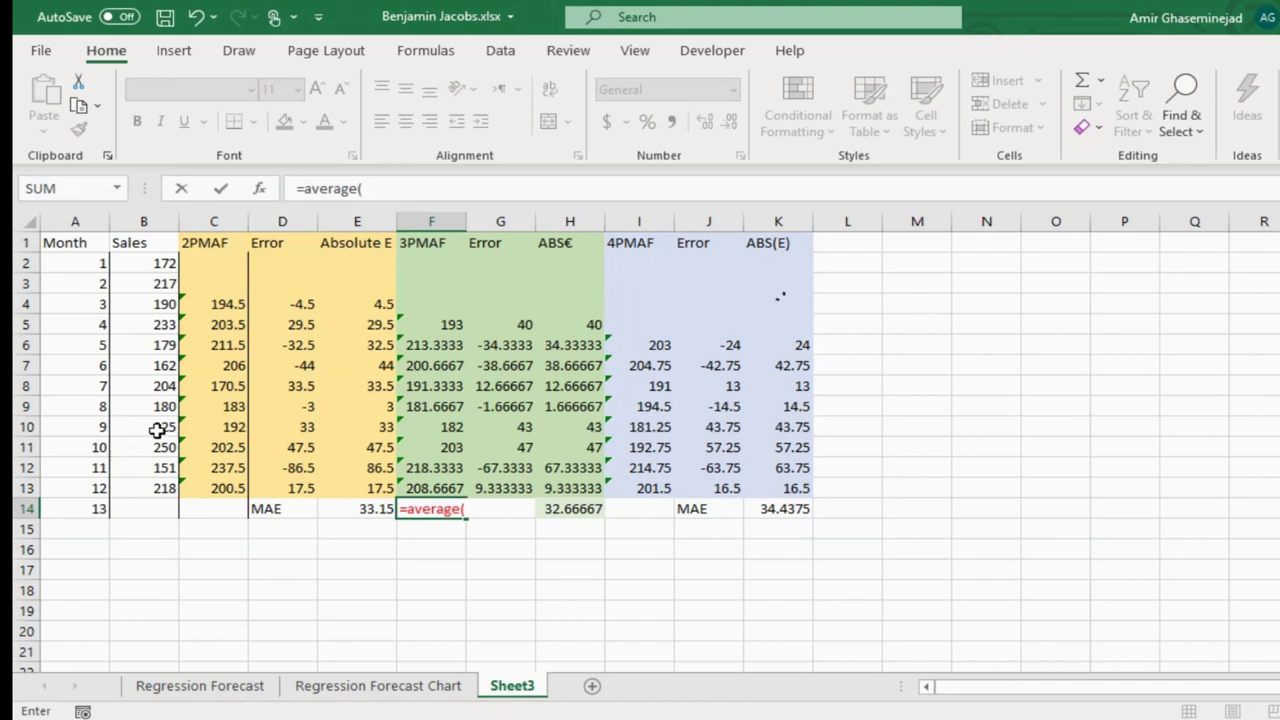
left_click_drag(155, 447, 151, 489)
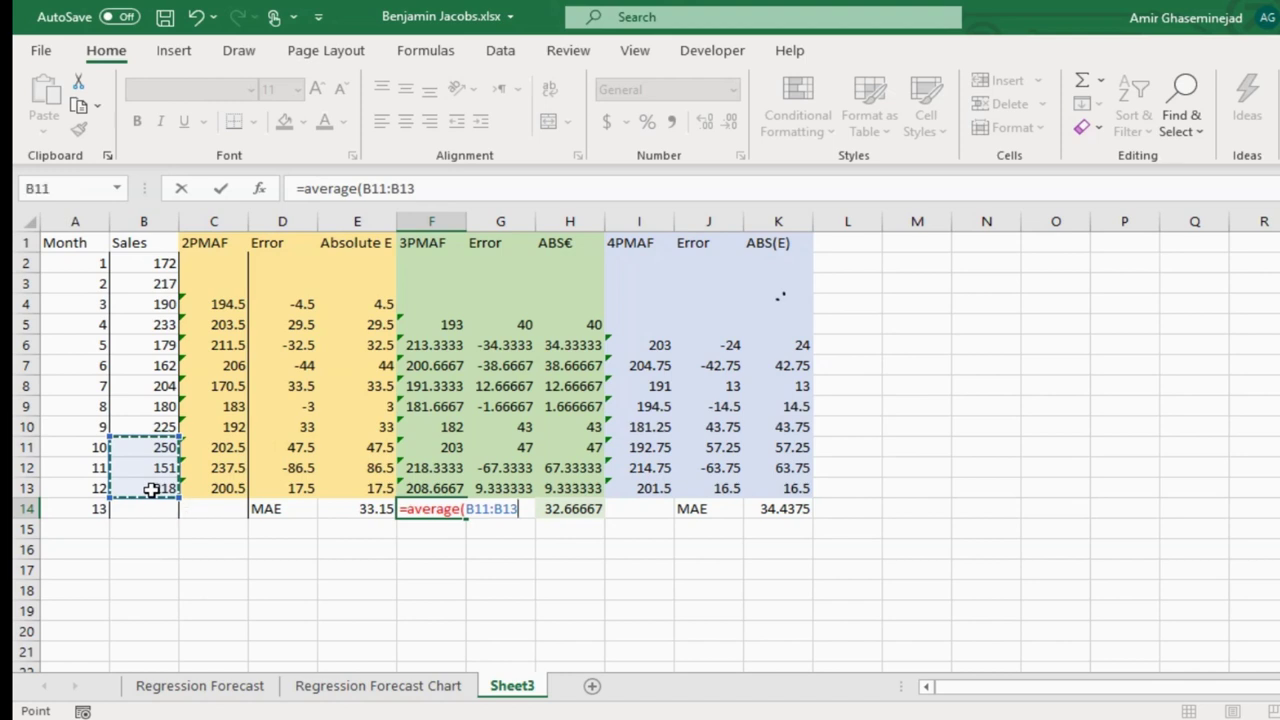
key("Return")
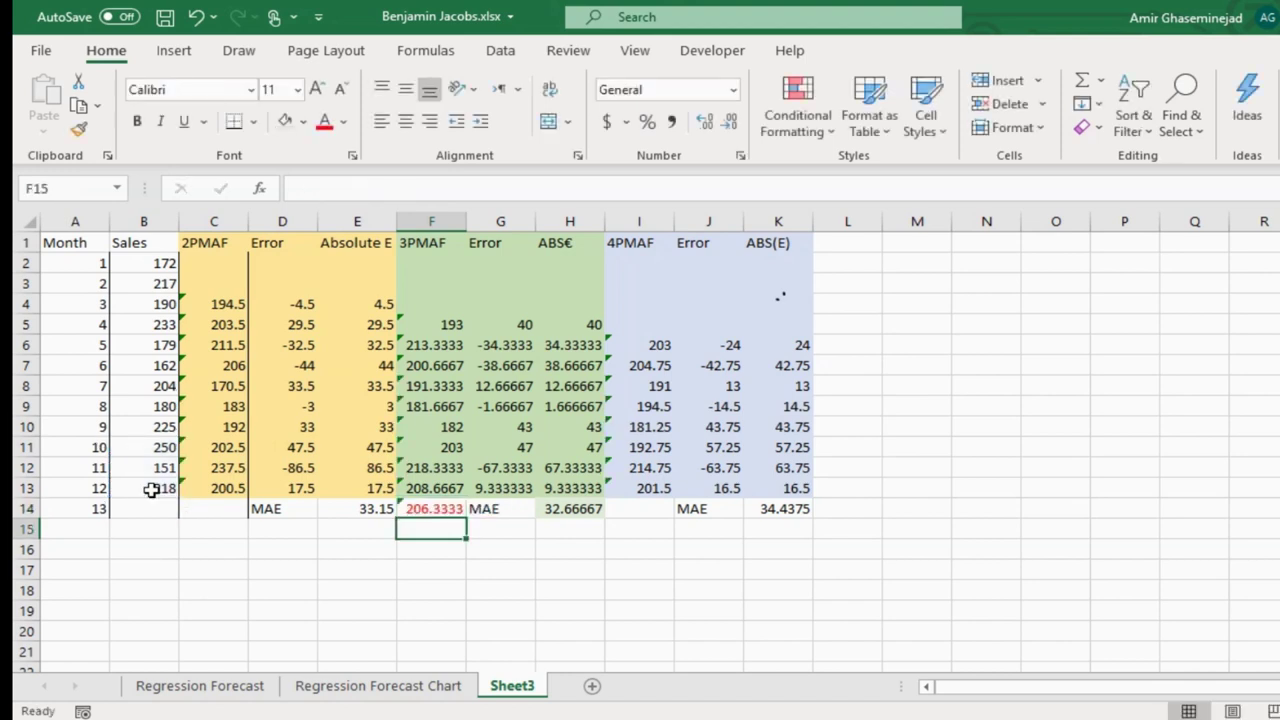